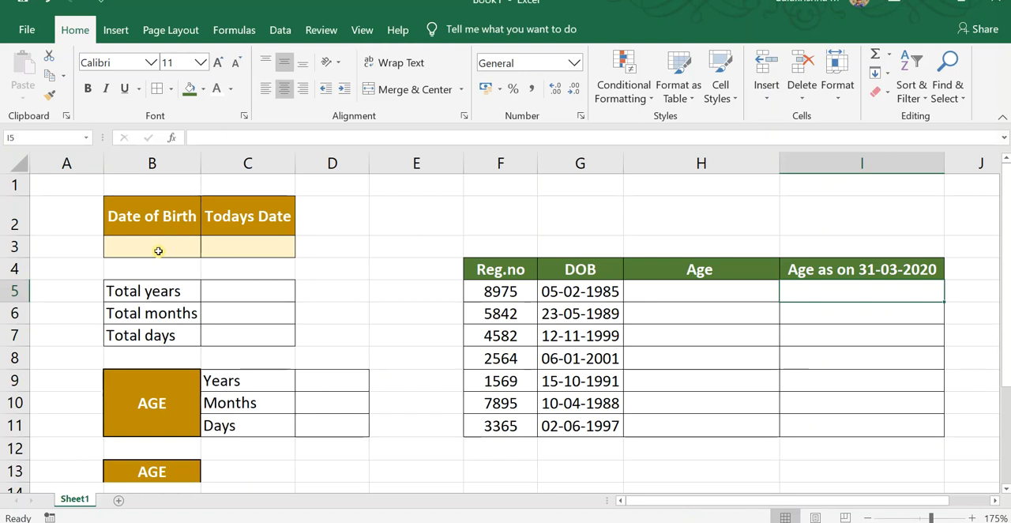
Enter the date of birth in cell B3 under the Date of Birth heading.
click(158, 250)
text(15-)
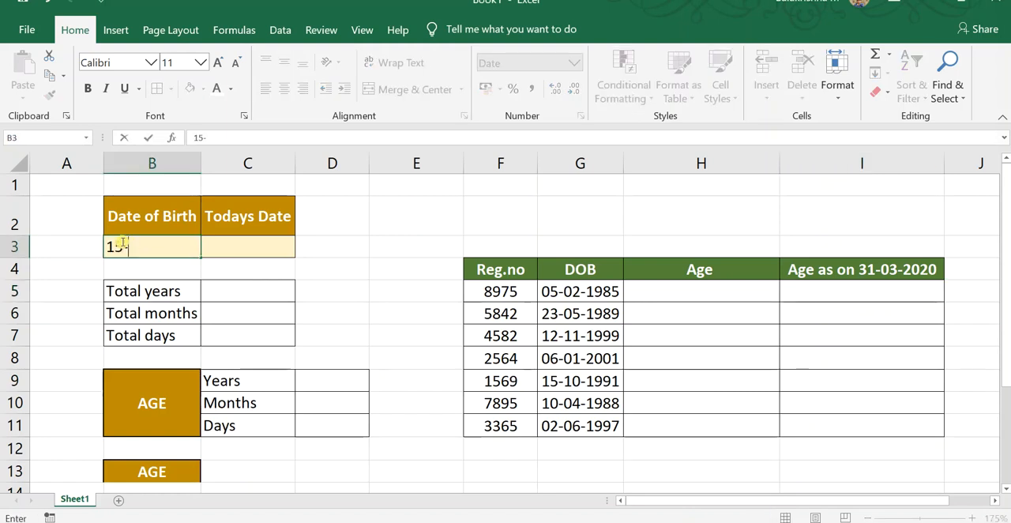
text(08-1947)
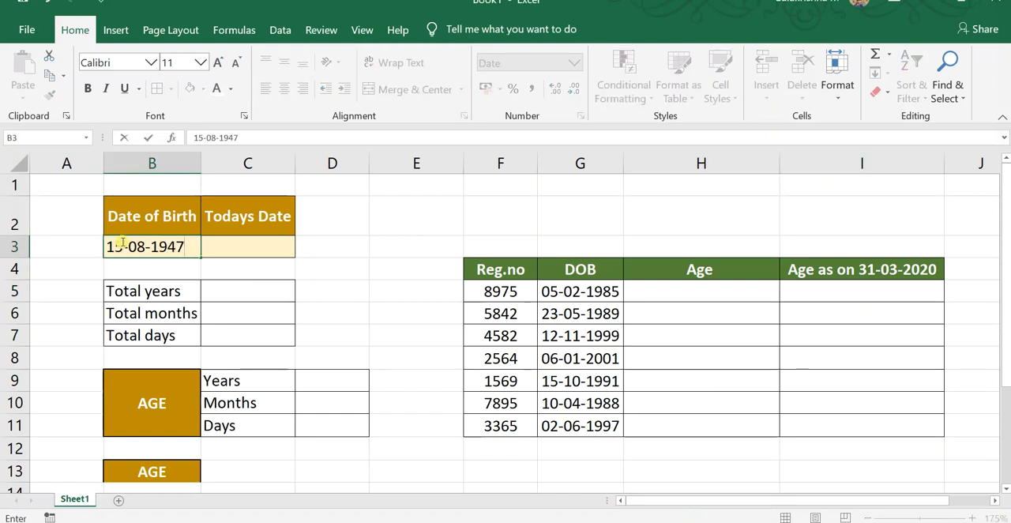
key(Tab)
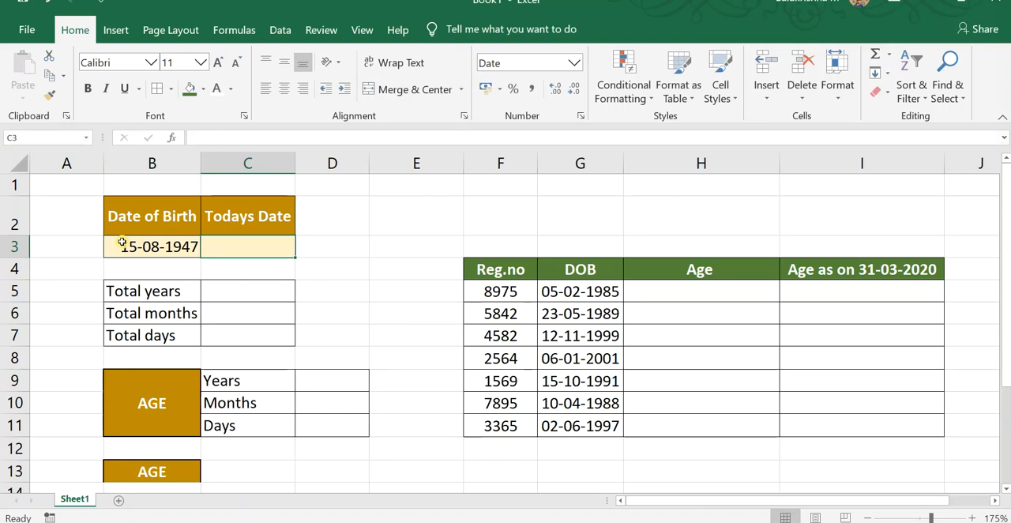
Fill the Todays Date cell C3 with the current date using the formula =TODAY().
text(=)
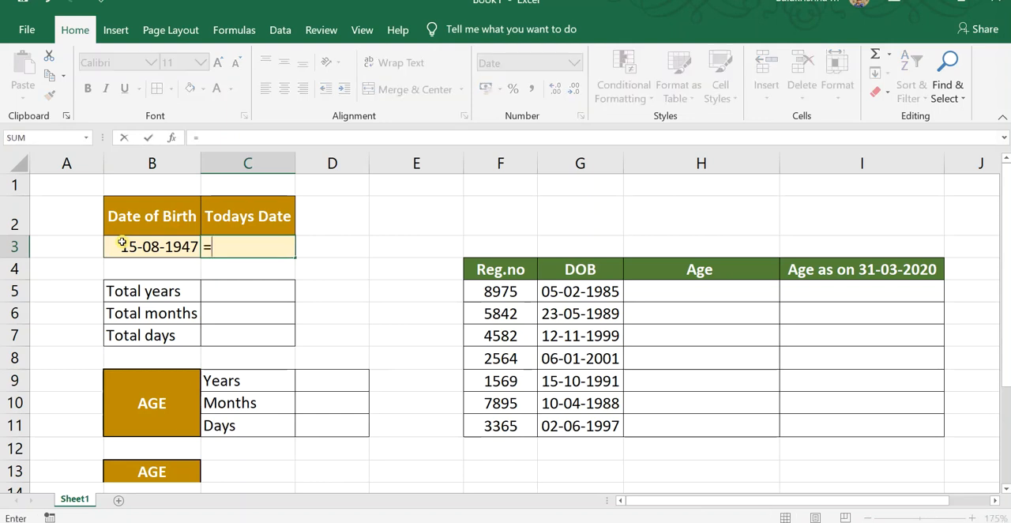
text(TOD)
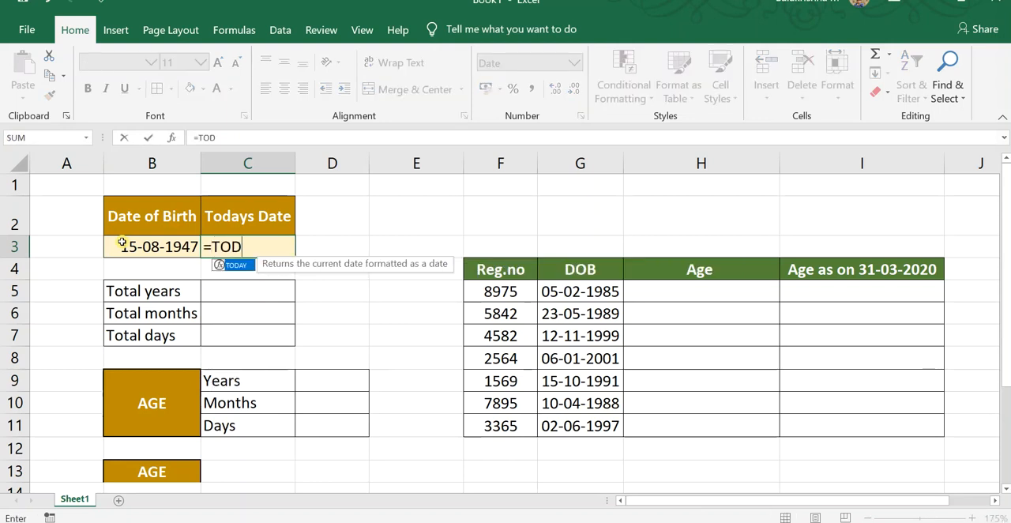
text(AY())
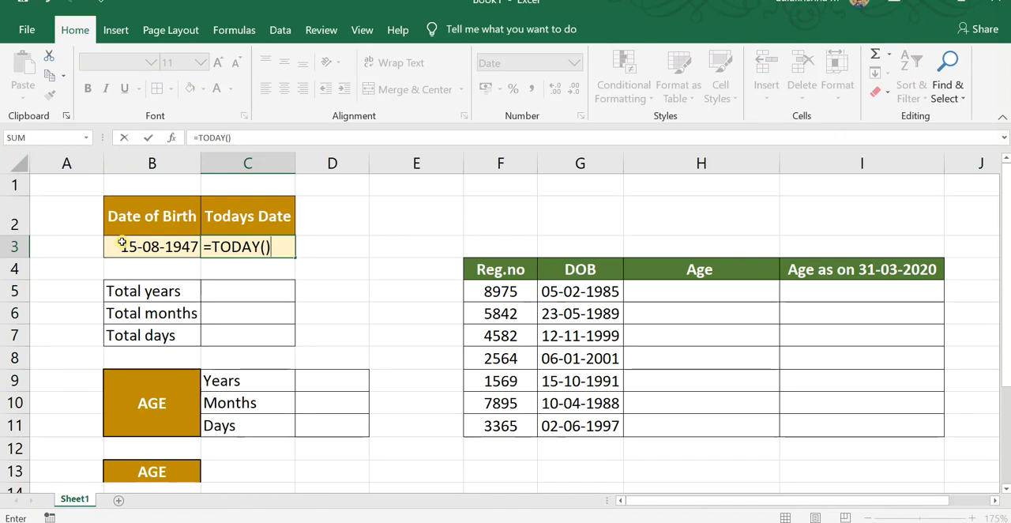
key(Return)
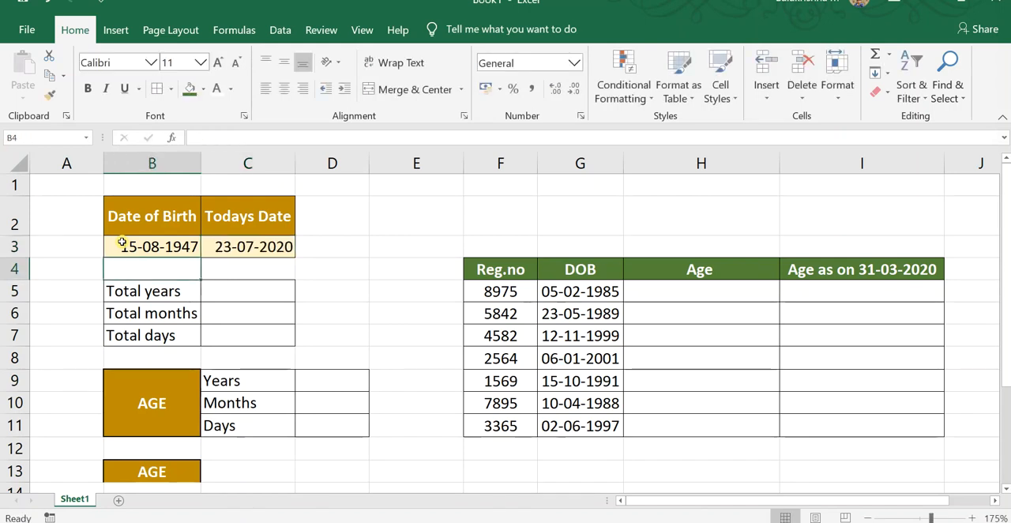
click(261, 246)
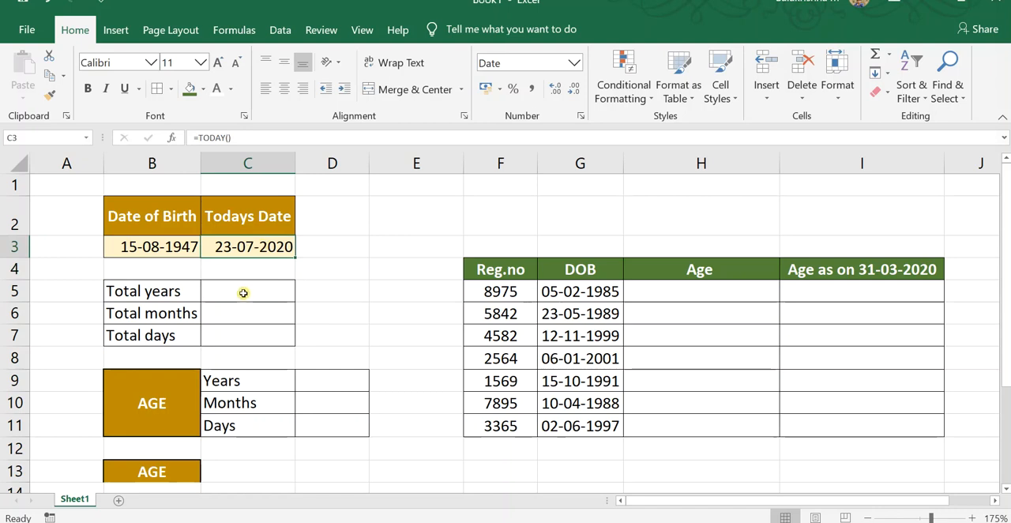
click(272, 291)
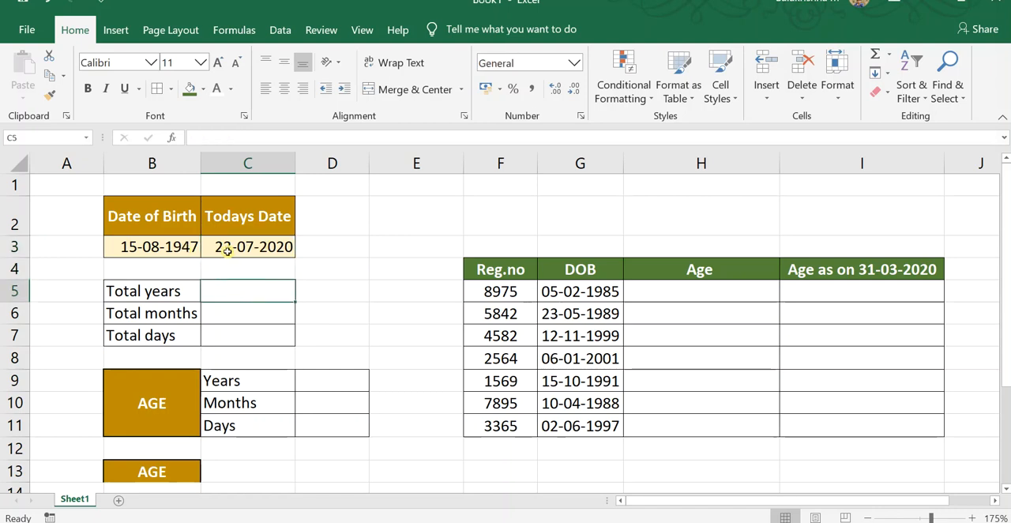
click(181, 246)
click(246, 251)
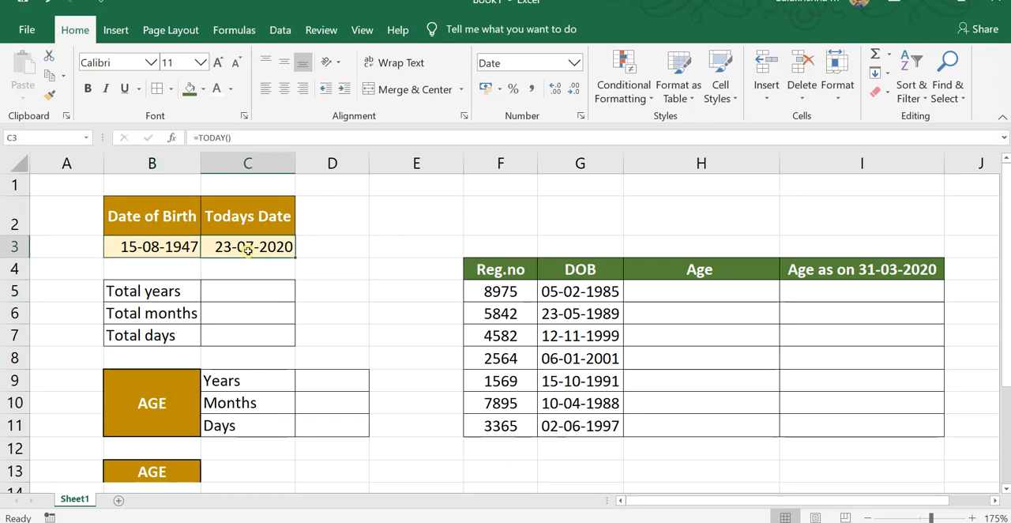
Calculate the total years in cell C5 with the formula =DATEDIF(B3,C3,"Y").
click(237, 296)
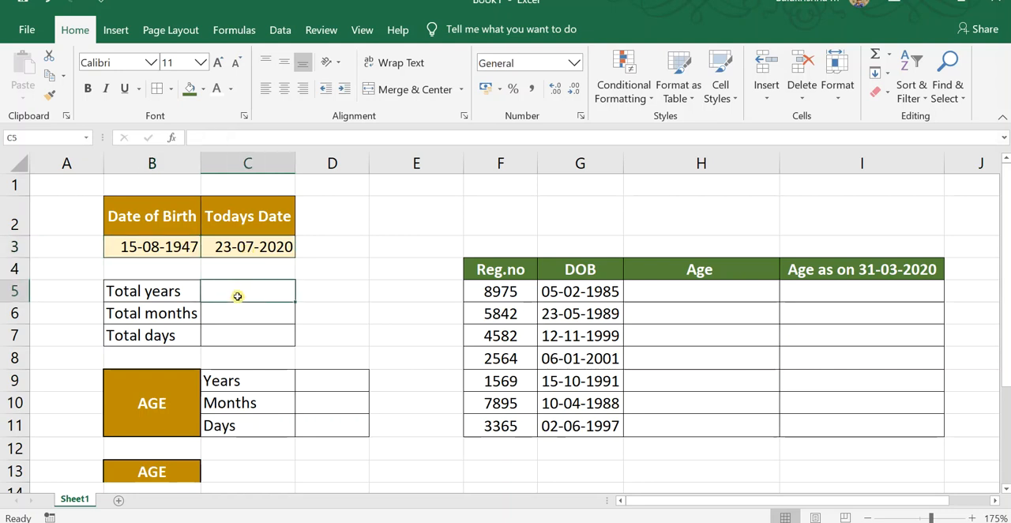
text(=)
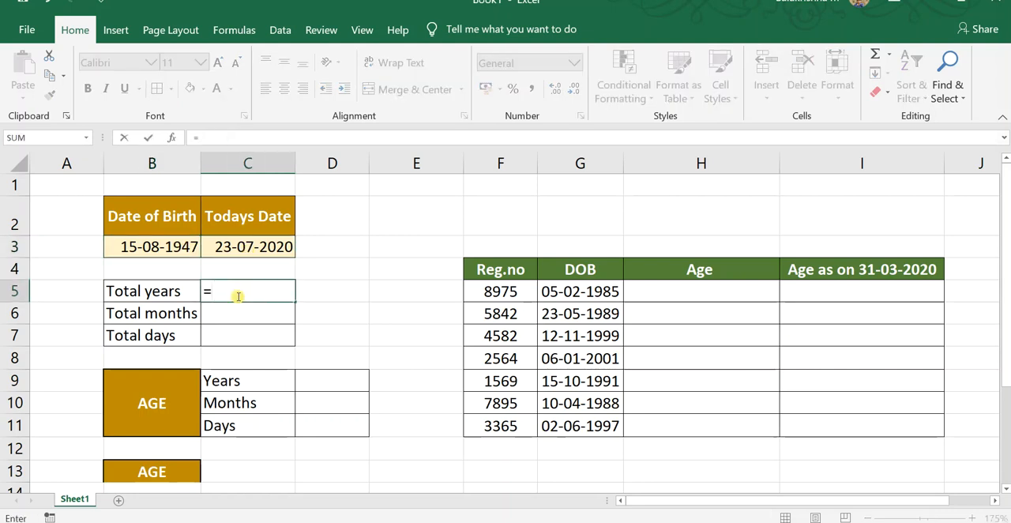
text(DATEDIF)
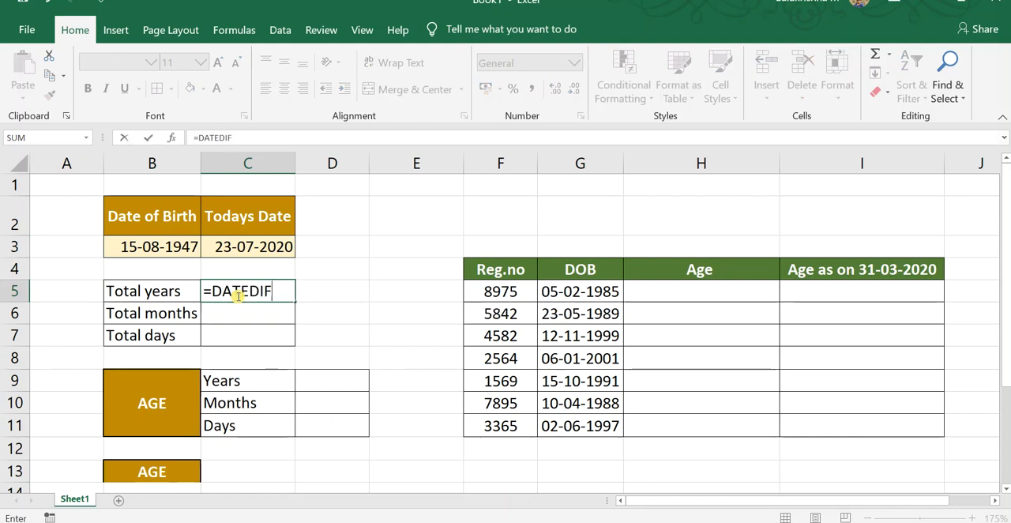
text(()
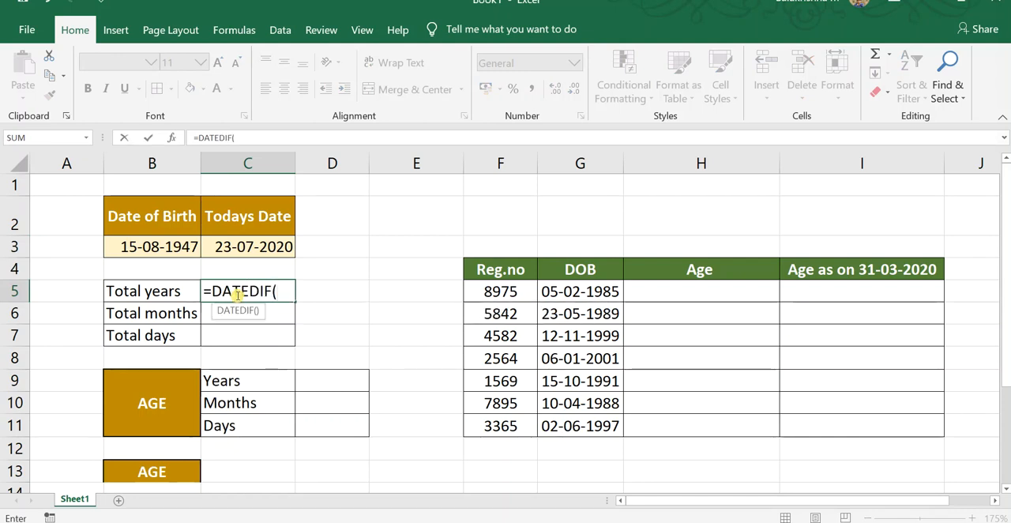
click(160, 251)
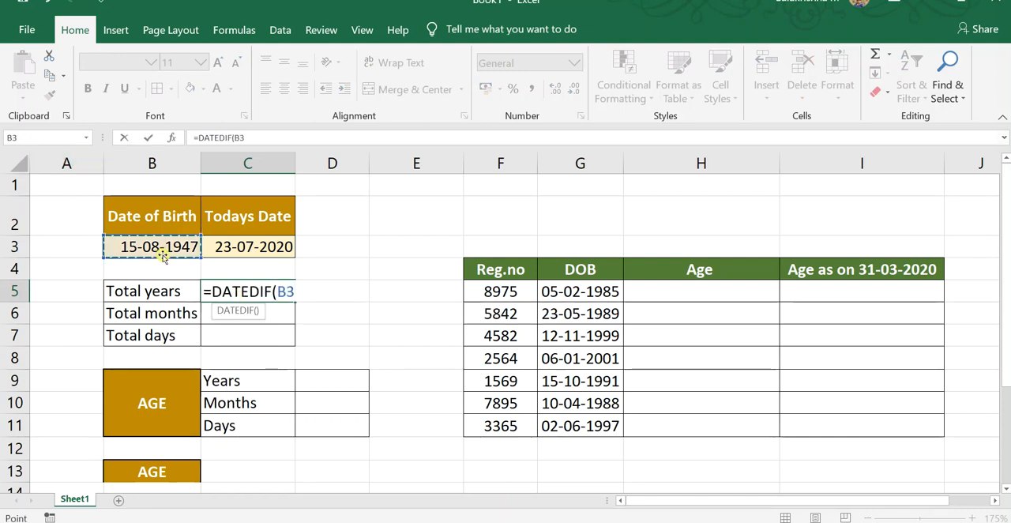
text(,)
click(251, 247)
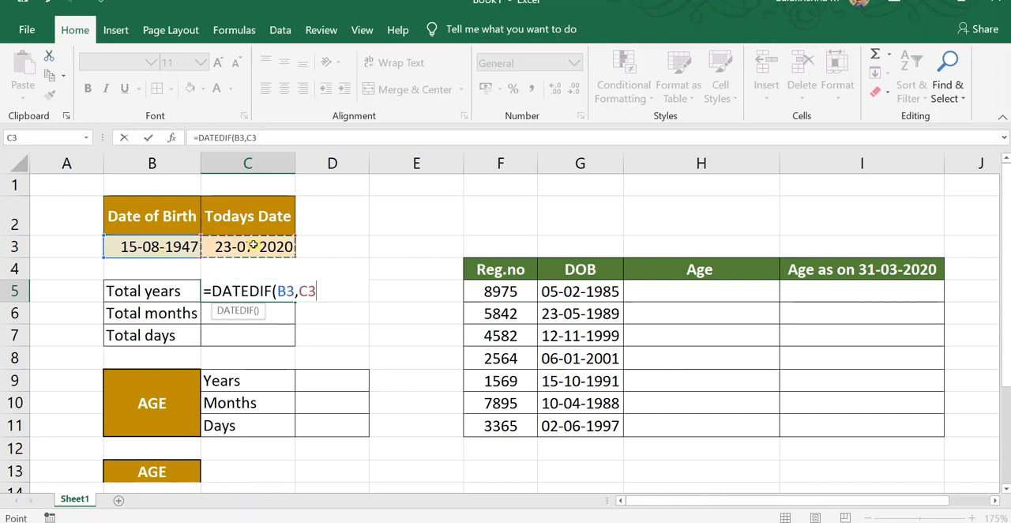
text(,"Y)
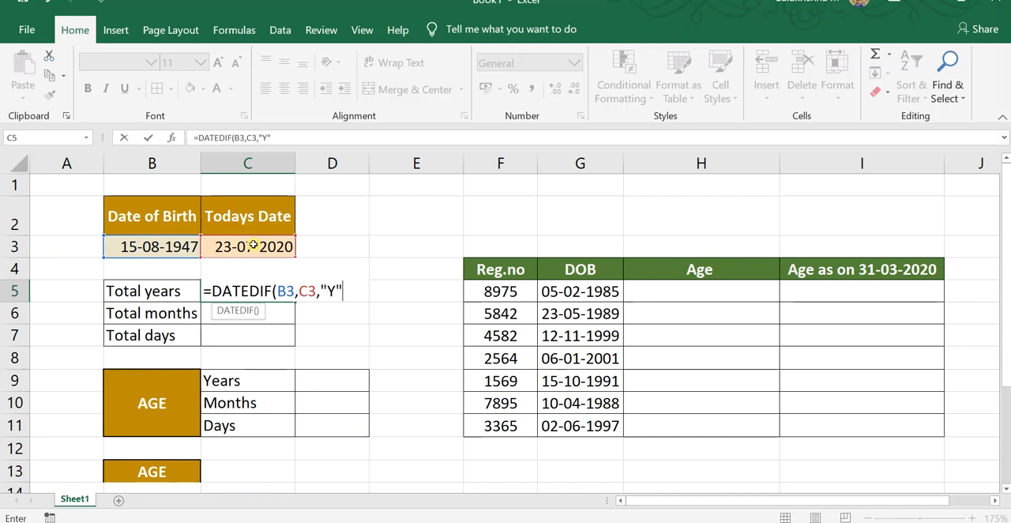
text("))
key(Return)
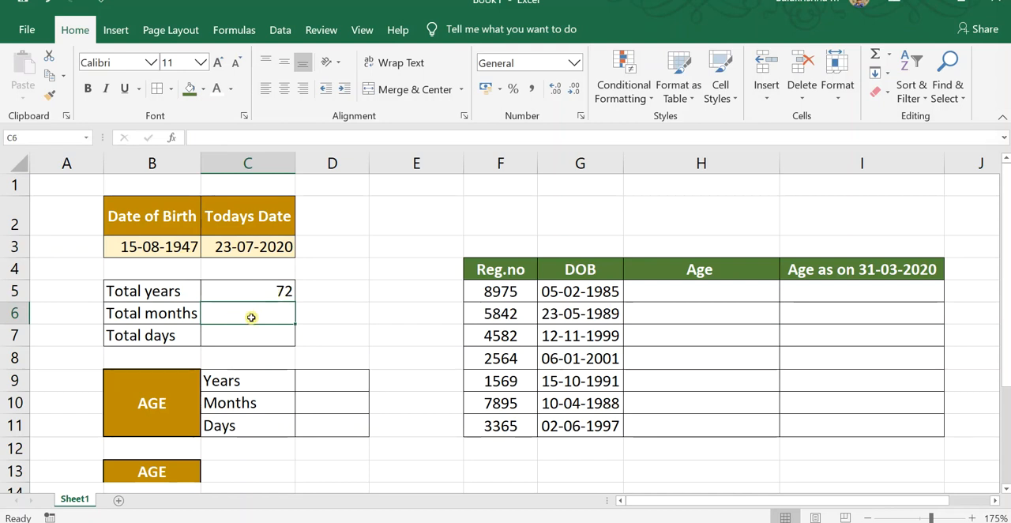
Calculate the total months in cell C6 with the formula =DATEDIF(B3,C3,"M").
text(=DATE)
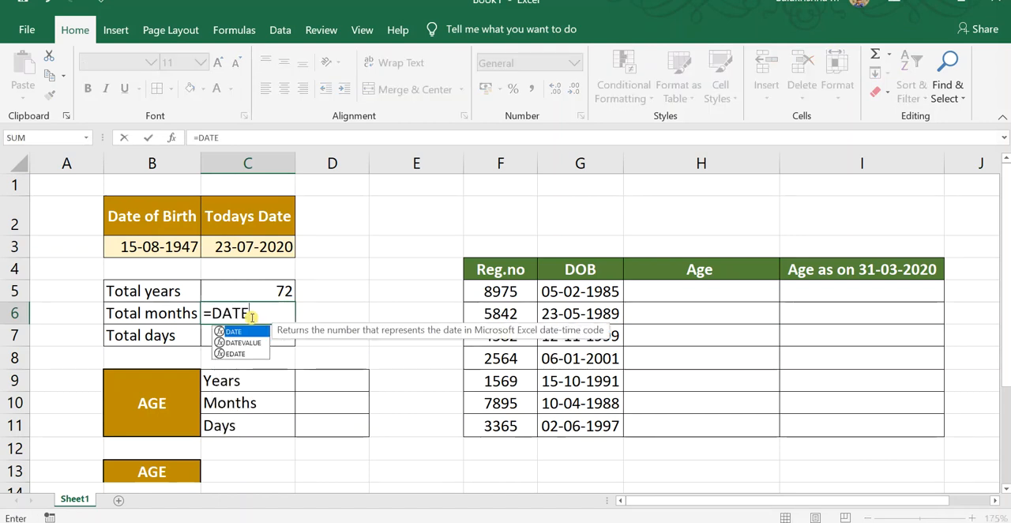
text(DIF)
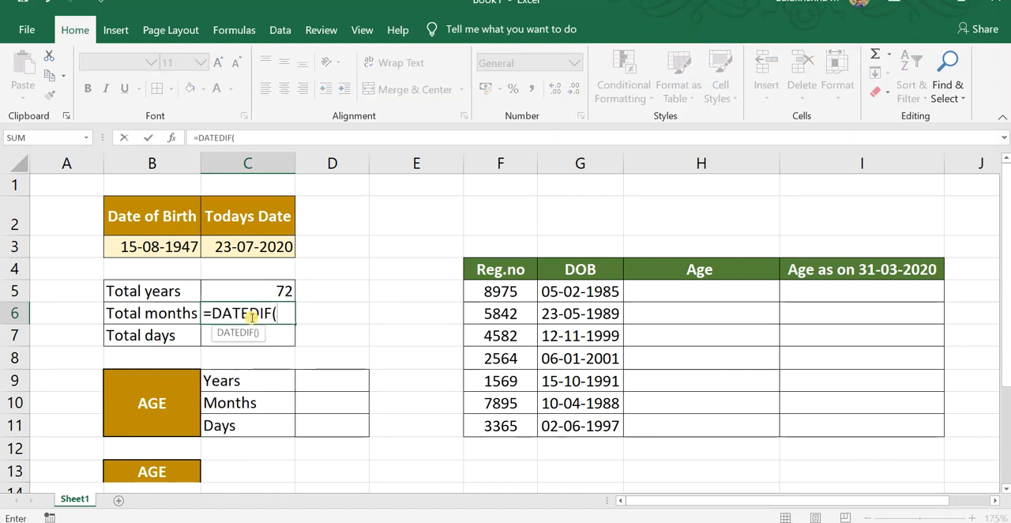
click(188, 254)
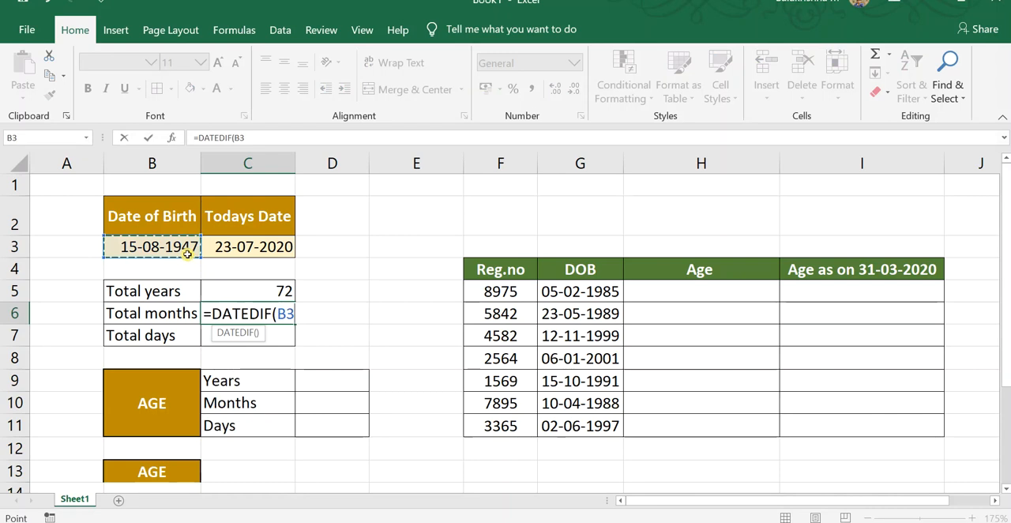
text(,)
click(237, 249)
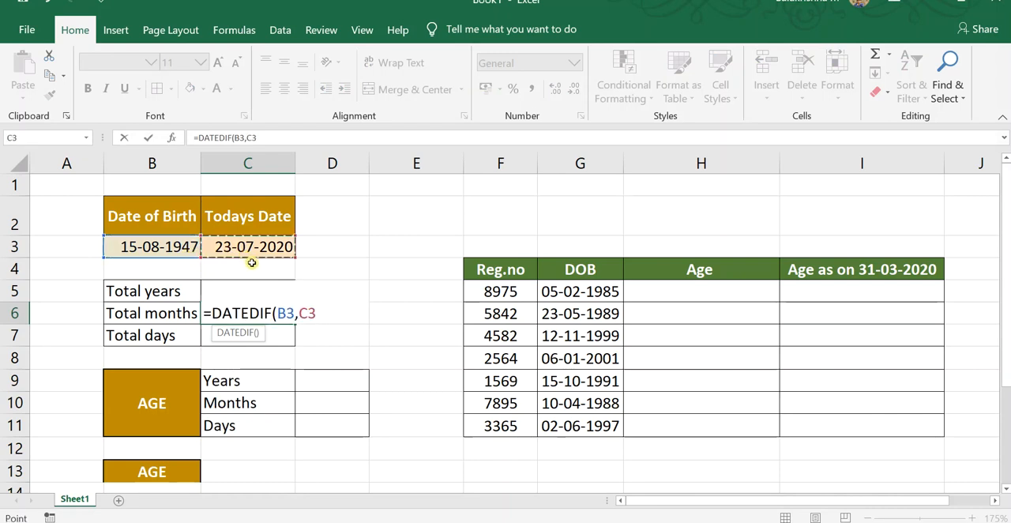
text(,"M)
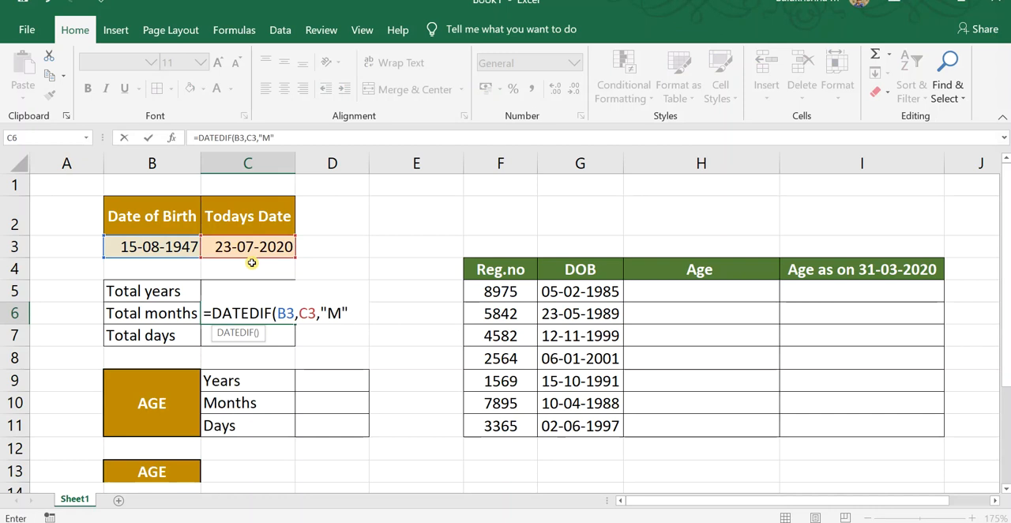
key(Return)
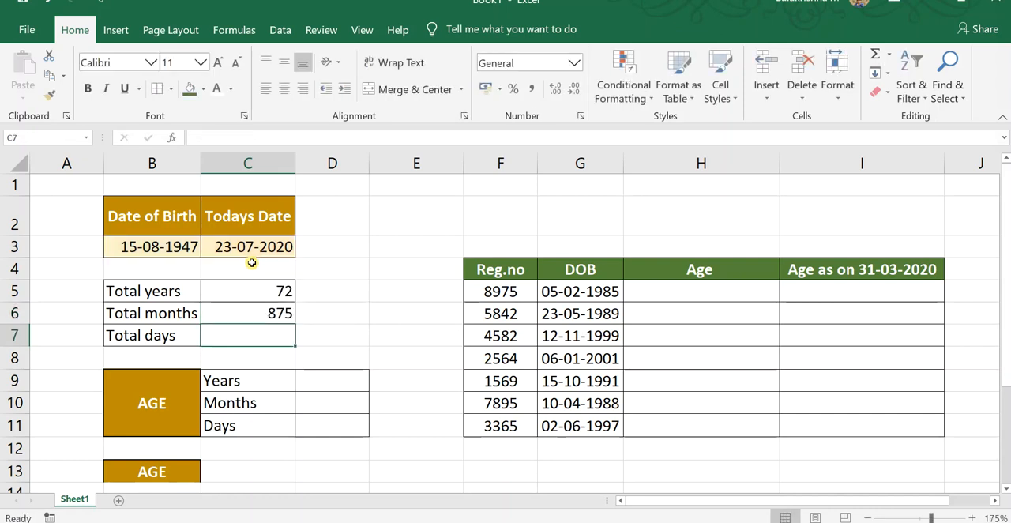
click(266, 318)
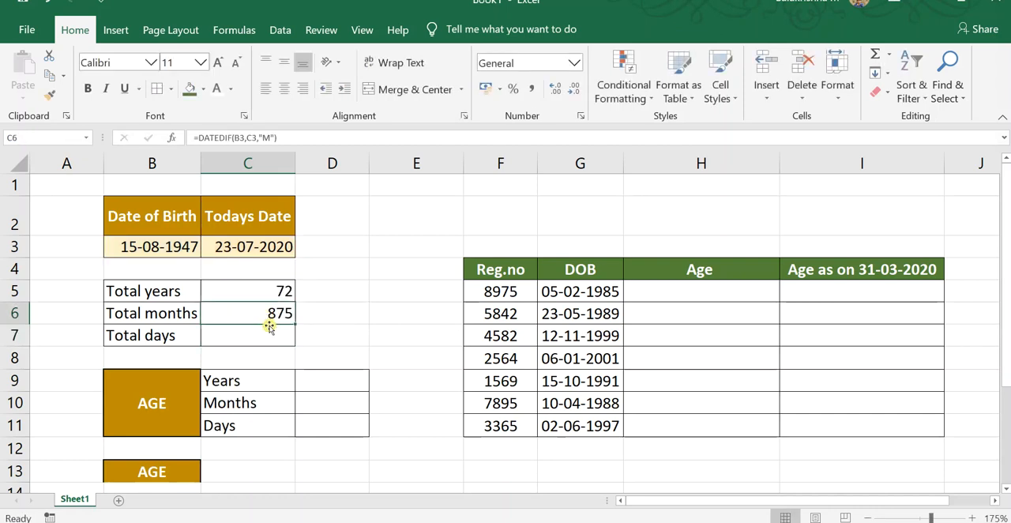
Calculate the total days in cell C7 with the formula =DATEDIF(B3,C3,"D").
click(272, 336)
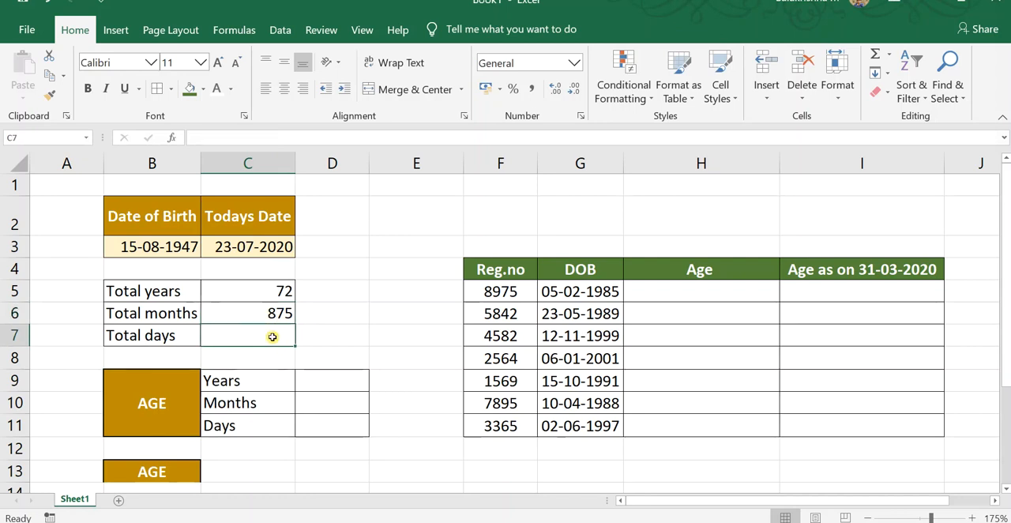
text(=)
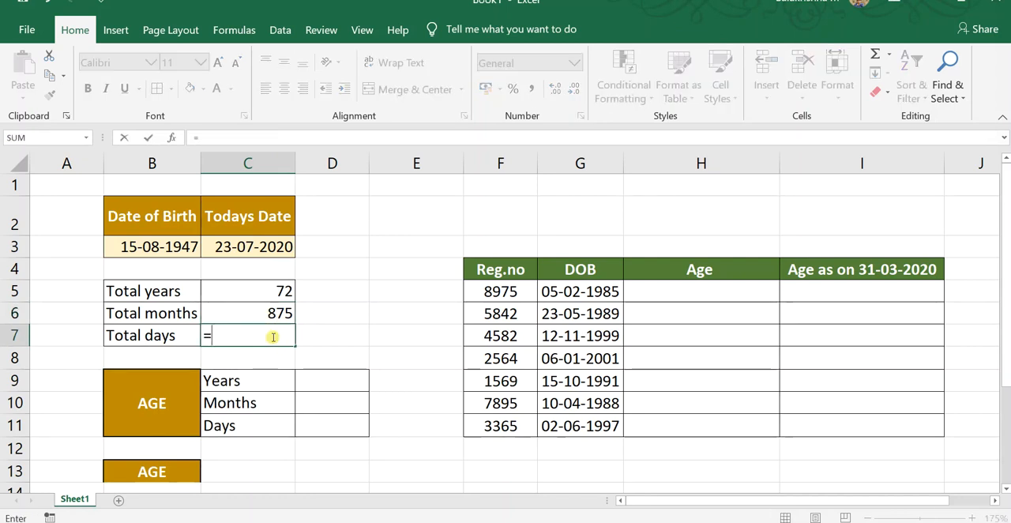
text(DAT)
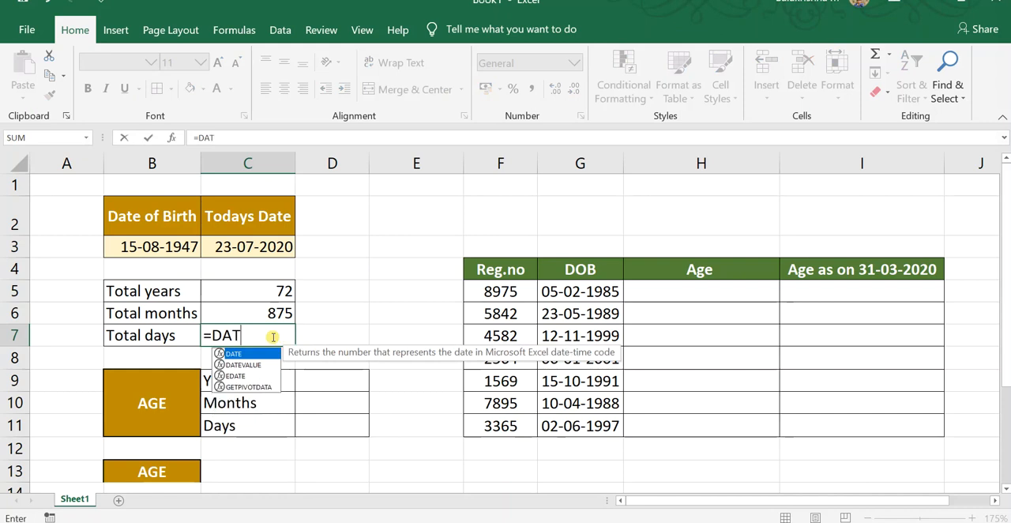
text(EDIF)
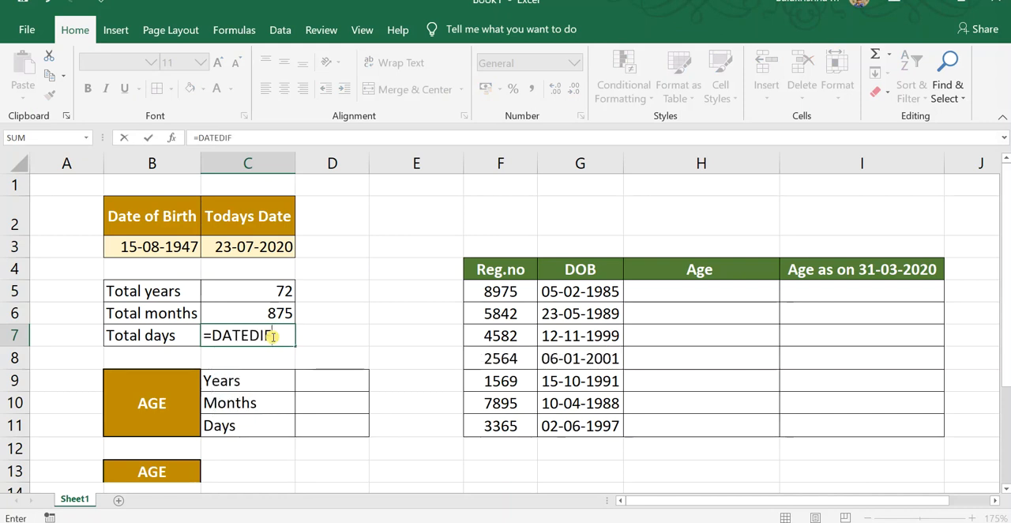
text(()
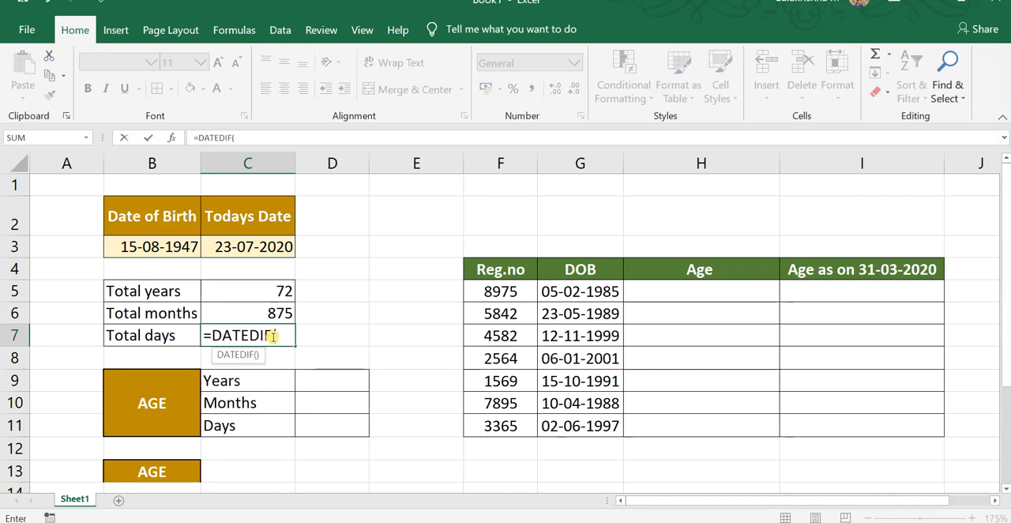
click(185, 245)
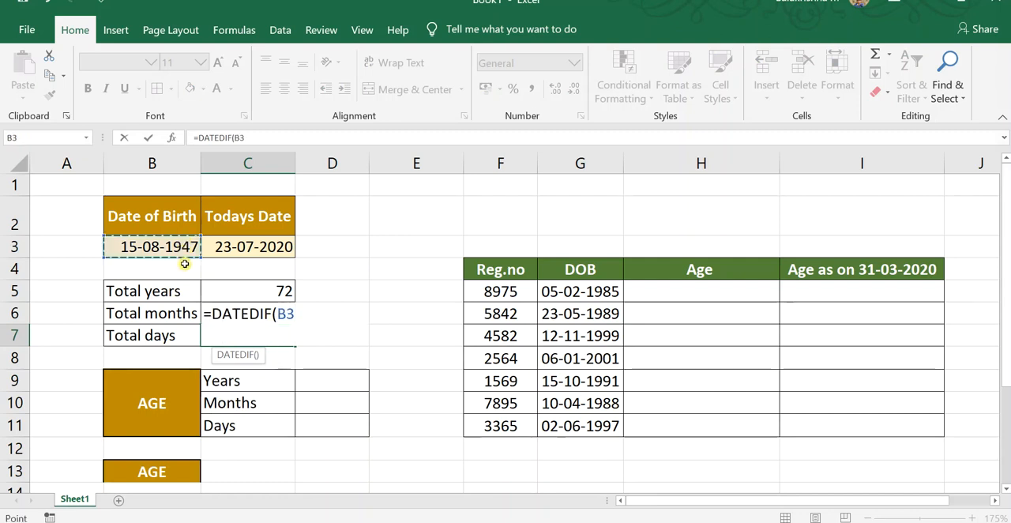
text(,)
click(220, 251)
text(,)
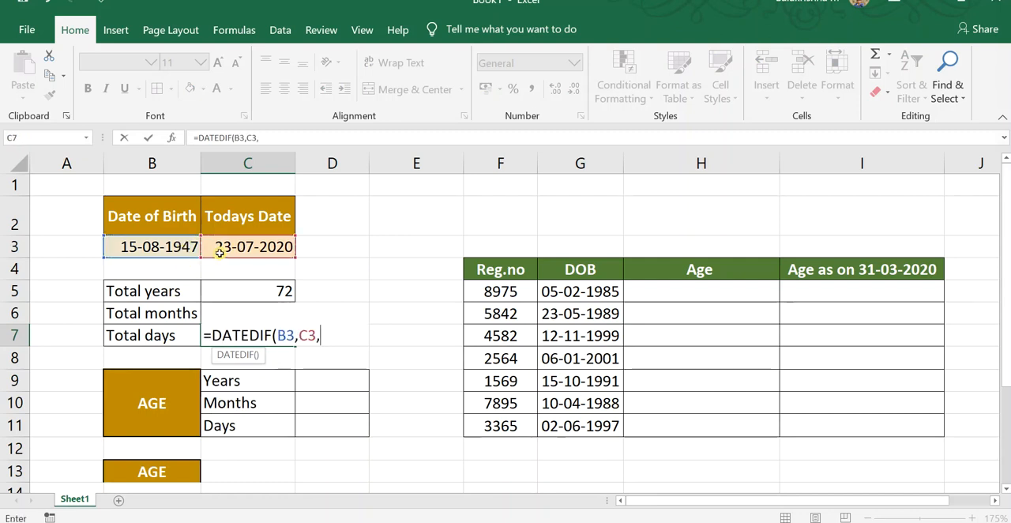
text("D)
key(Return)
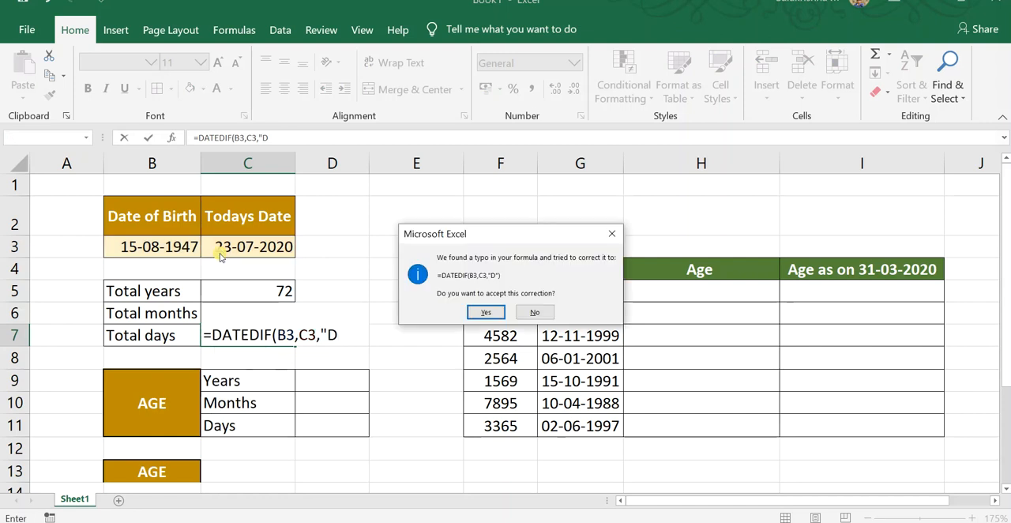
key(Escape)
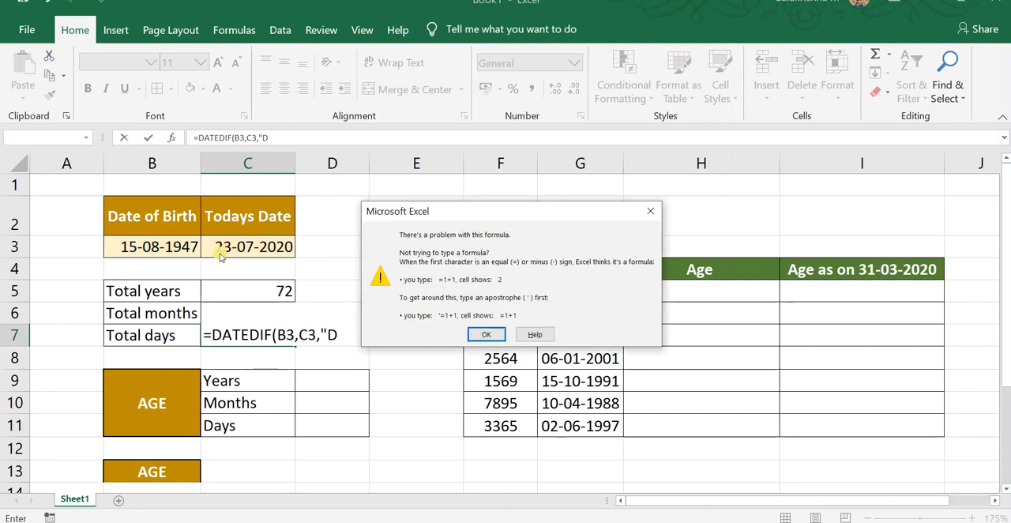
key(Return)
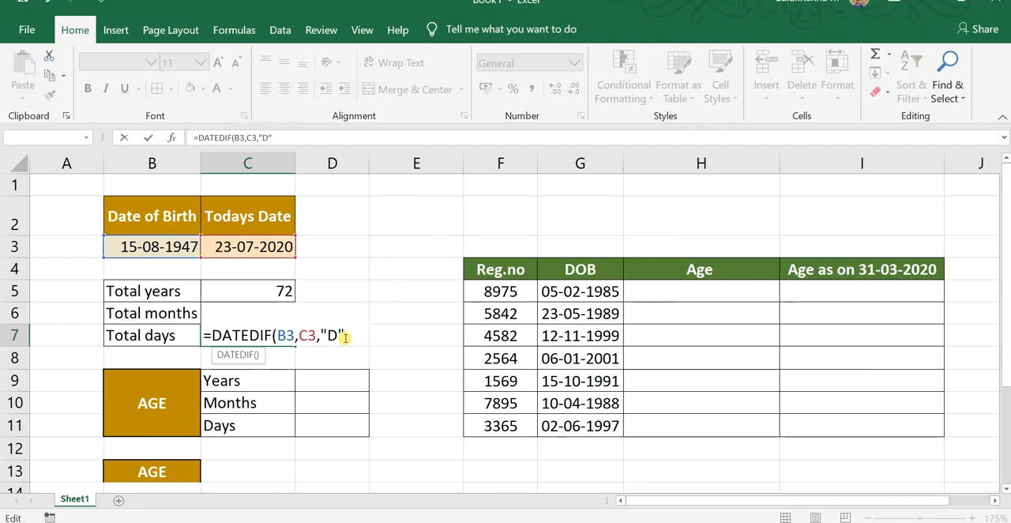
key(Return)
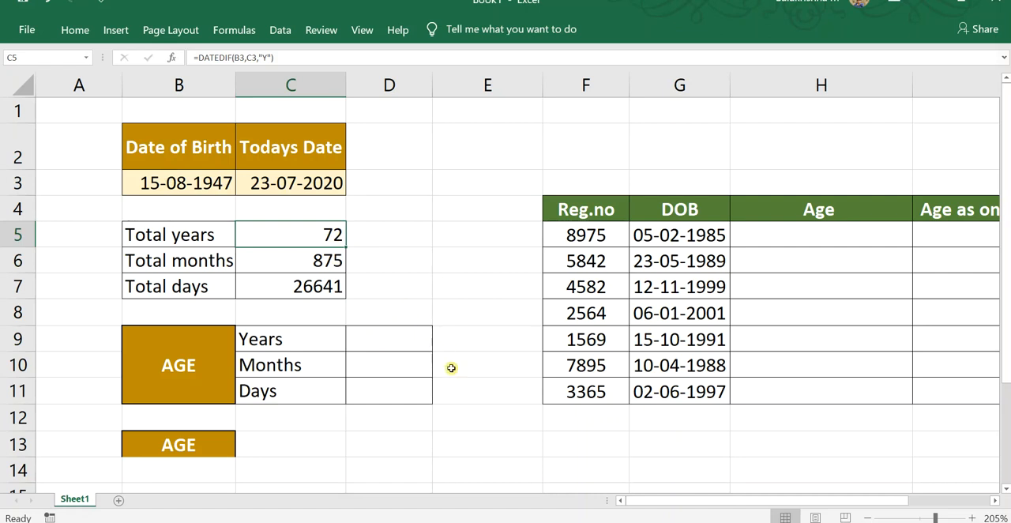
click(380, 366)
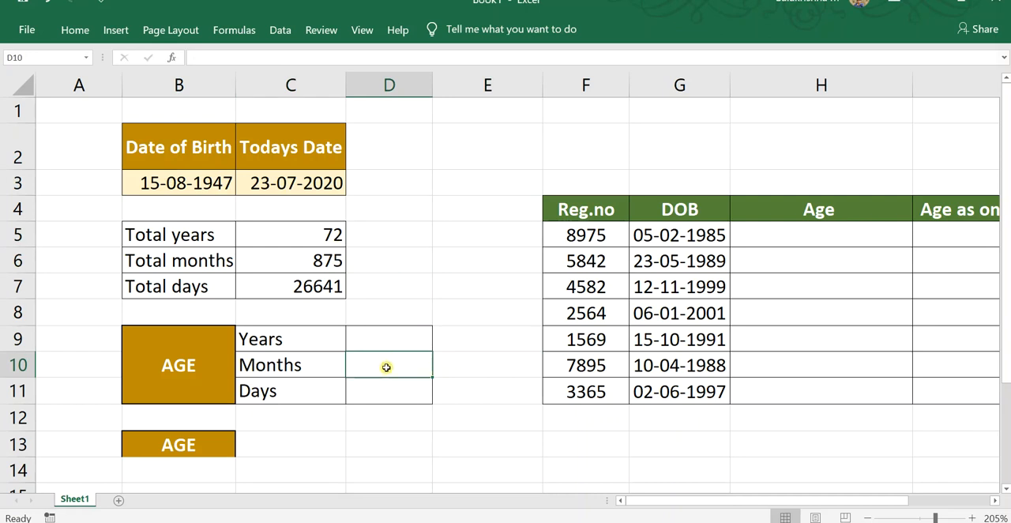
text(=)
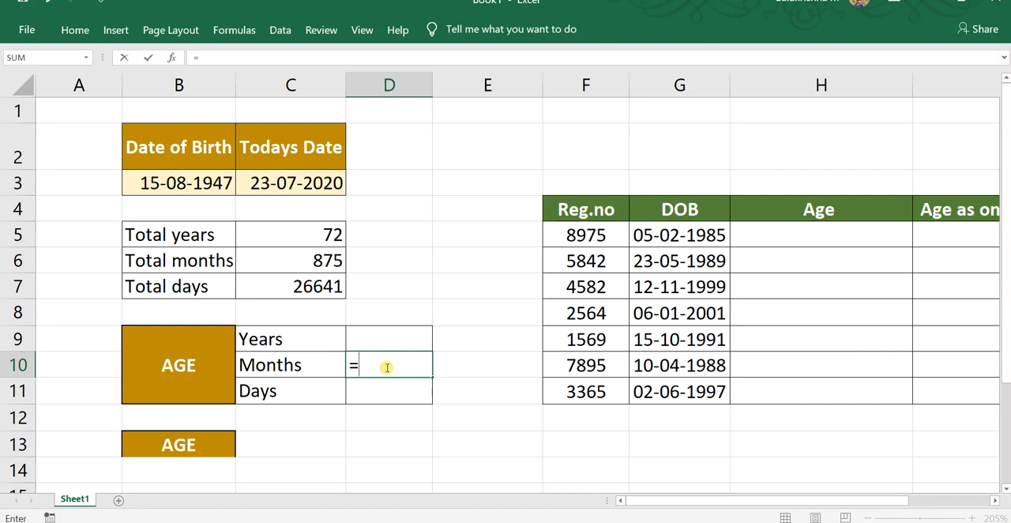
key(BackSpace)
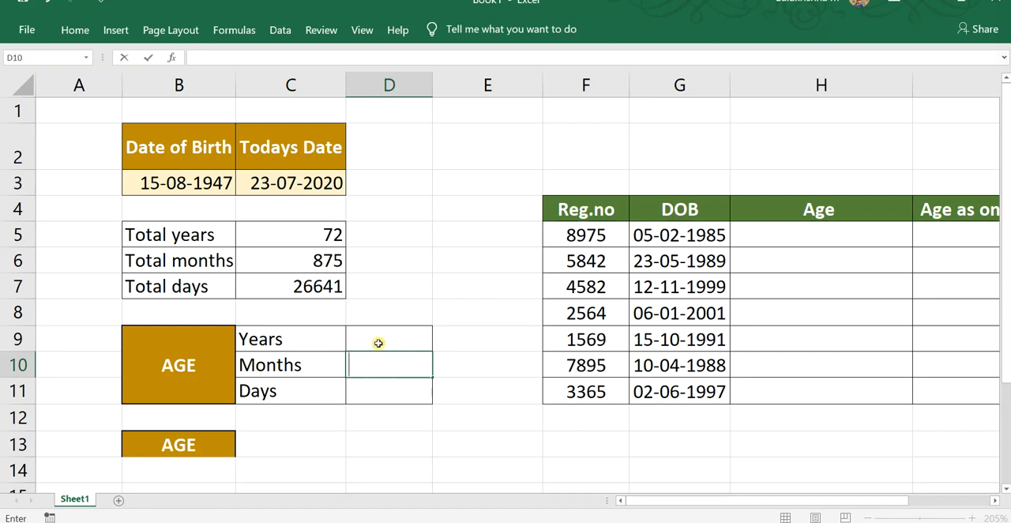
Calculate the Years part of the age in cell D9 with the formula =DATEDIF(B3,C3,"Y").
click(378, 339)
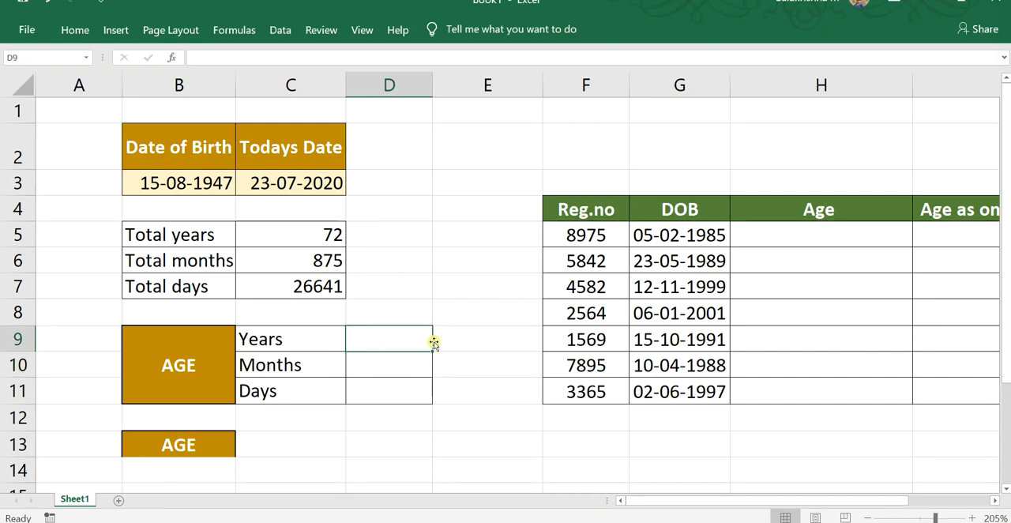
text(=DATE)
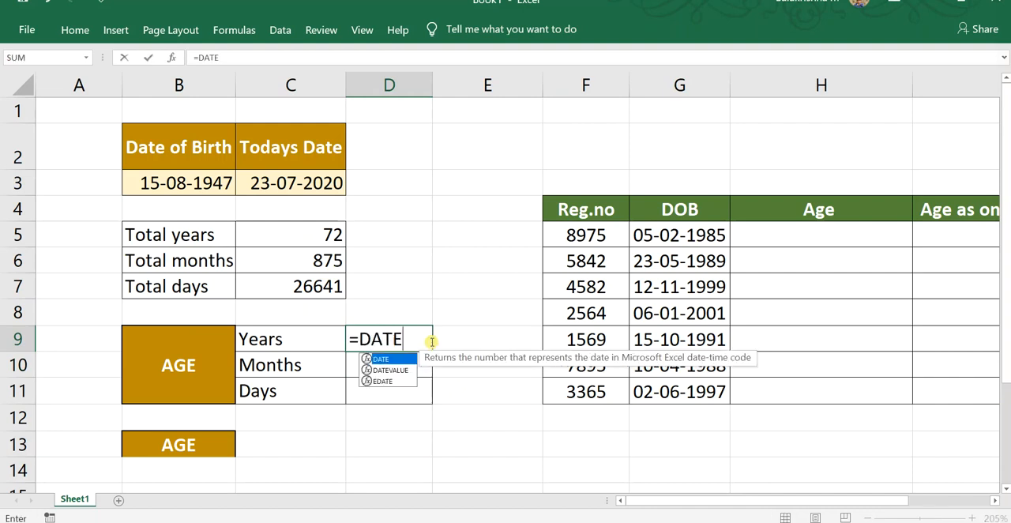
text(DIF()
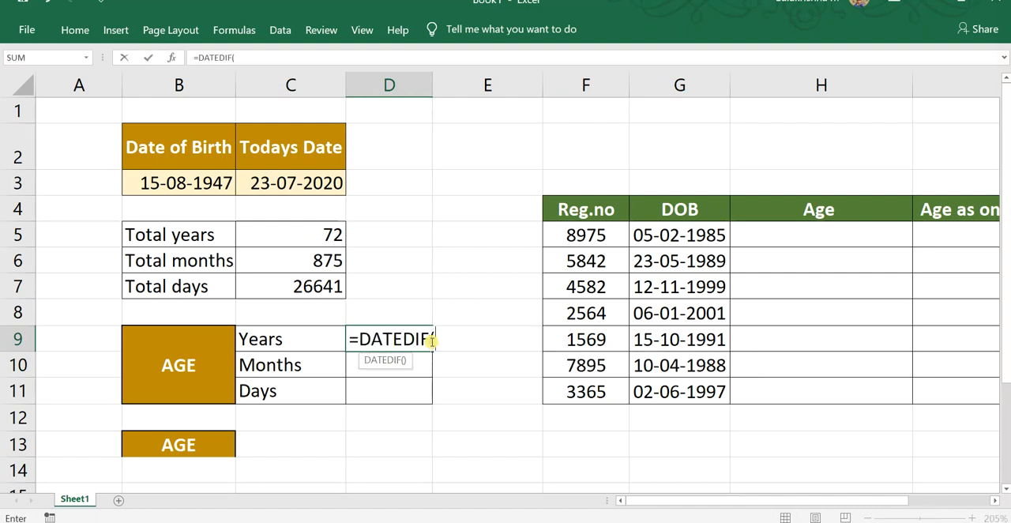
click(195, 187)
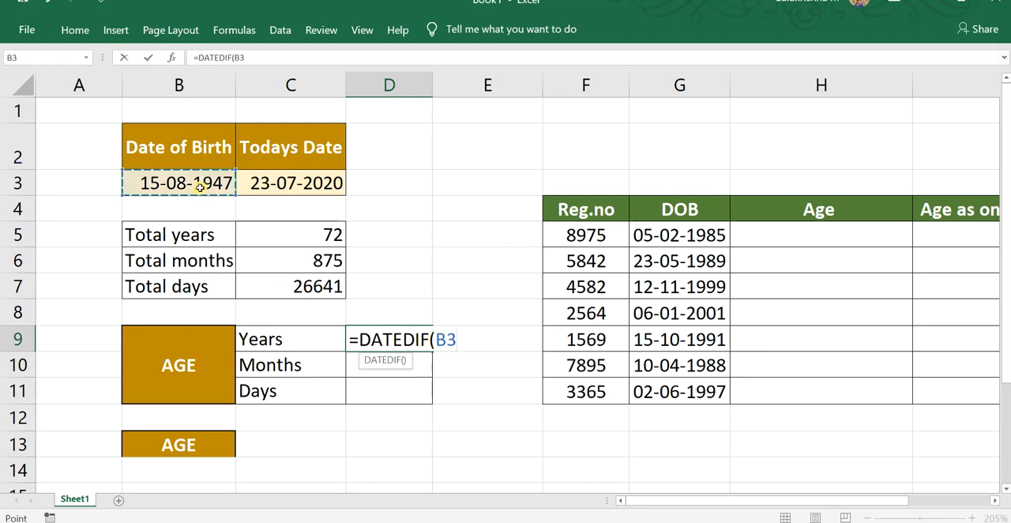
text(,)
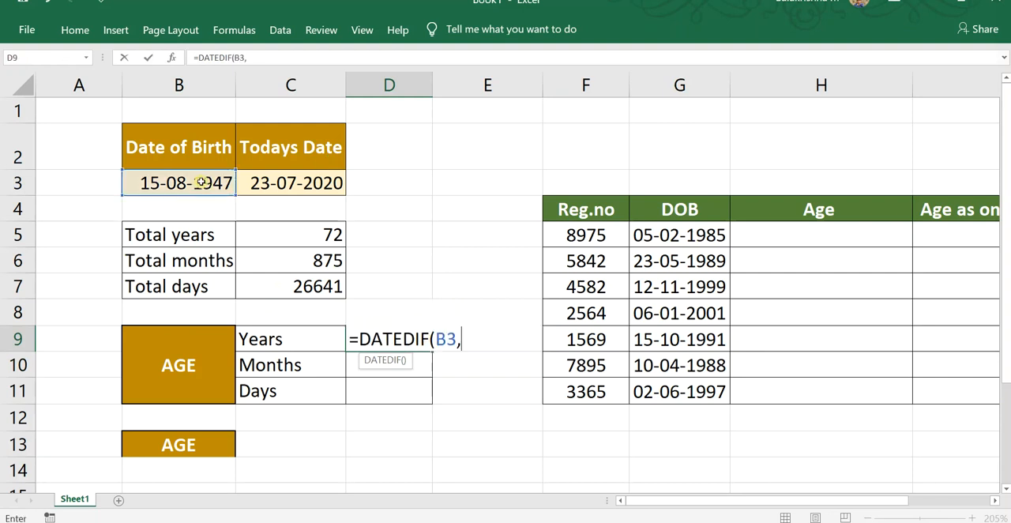
click(315, 189)
text(,)
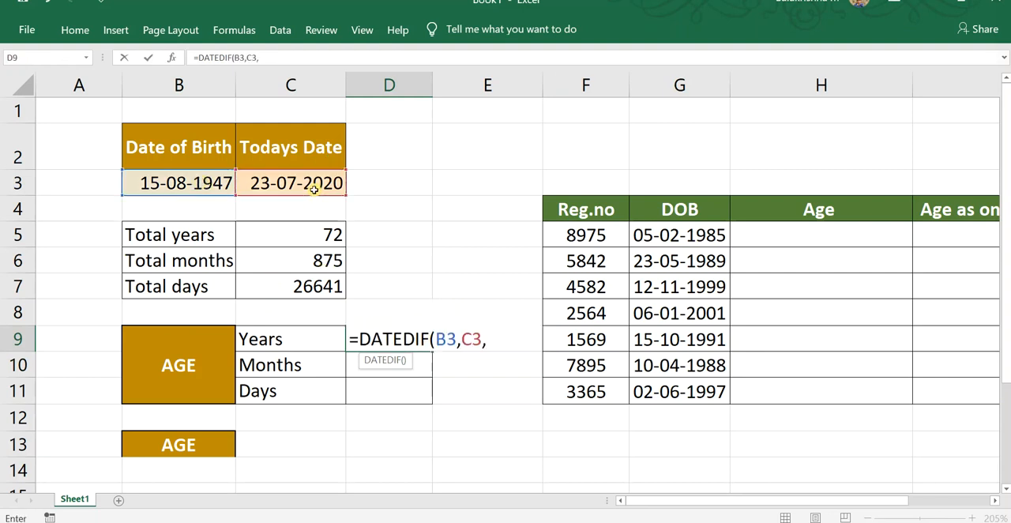
text("Y"))
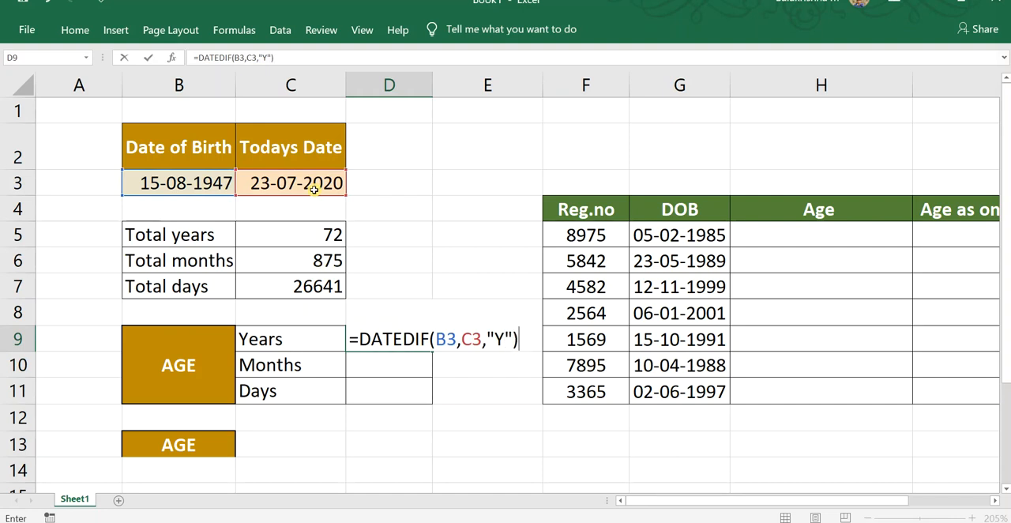
key(Return)
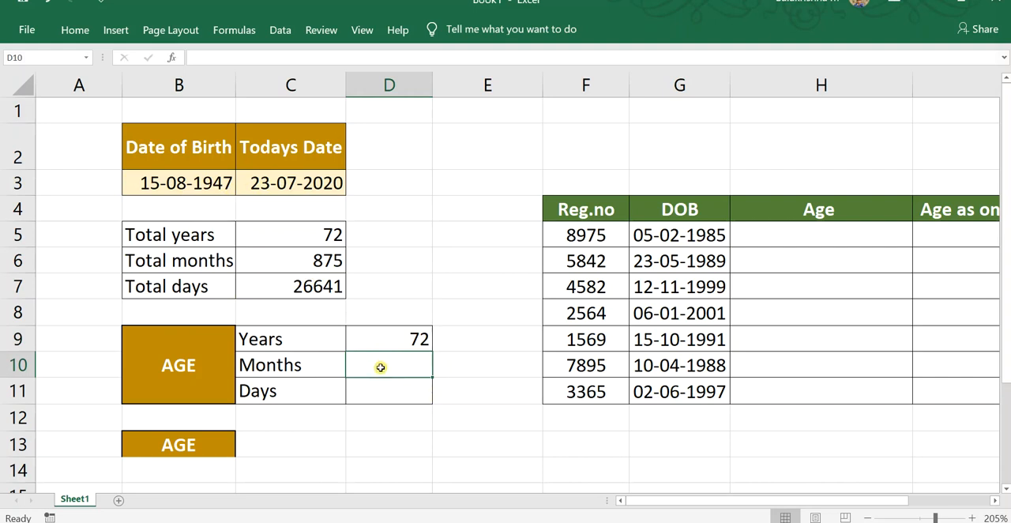
Calculate the remaining Months of the age in cell D10 with the formula =DATEDIF(B3,C3,"YM").
text(=DATE)
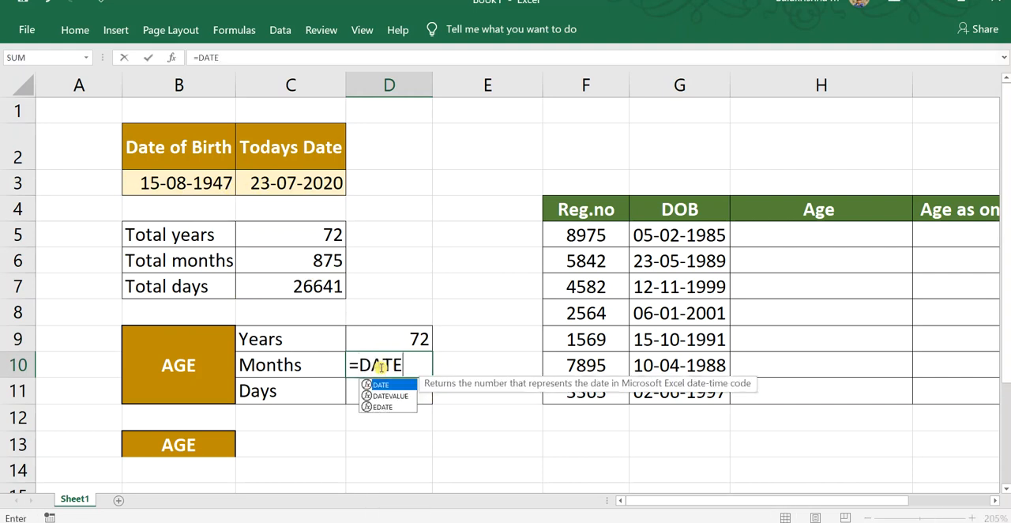
text(DIF()
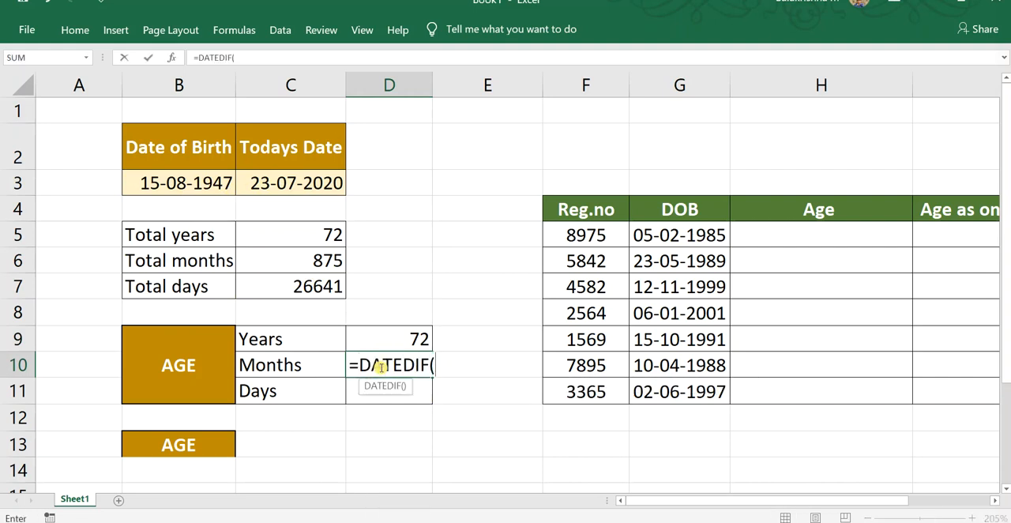
click(220, 191)
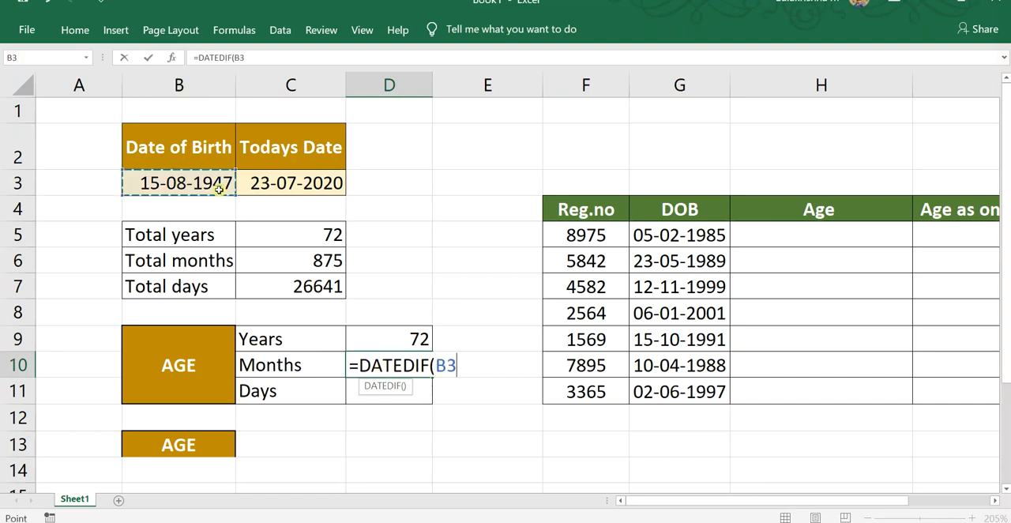
text(,)
click(263, 180)
text(,)
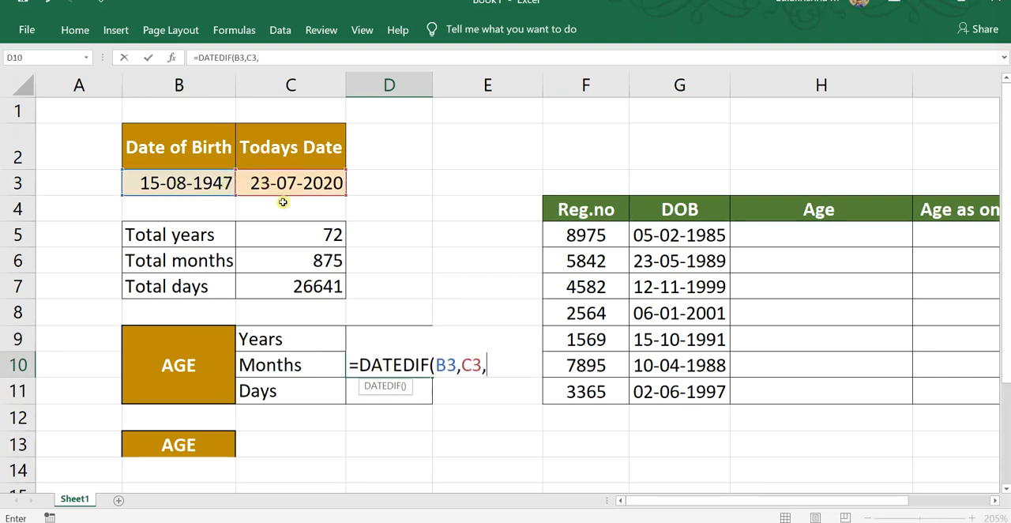
text("Y)
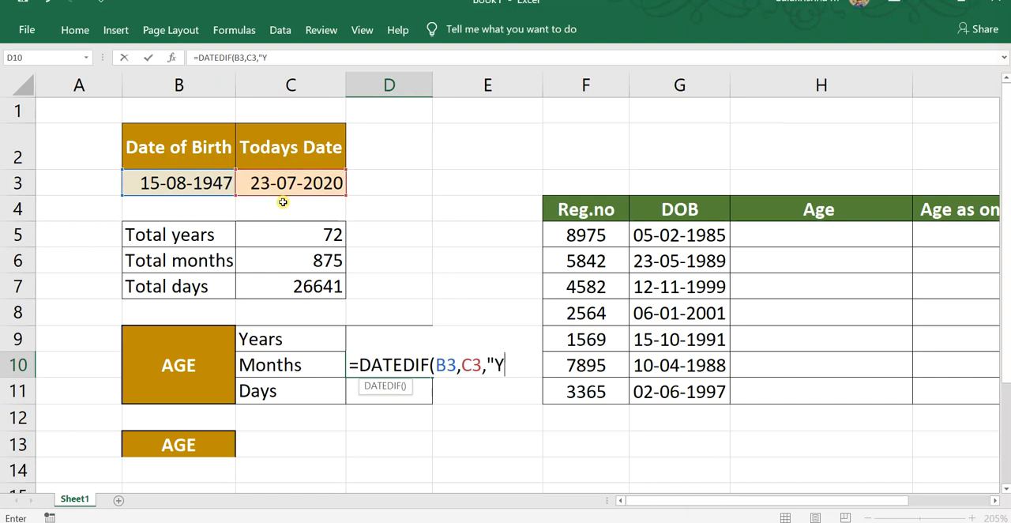
text(M"))
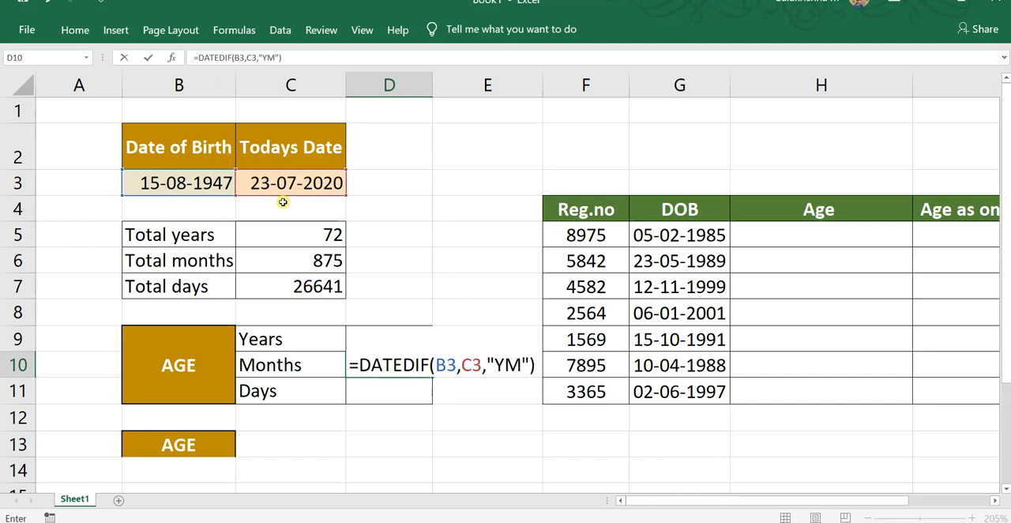
key(Return)
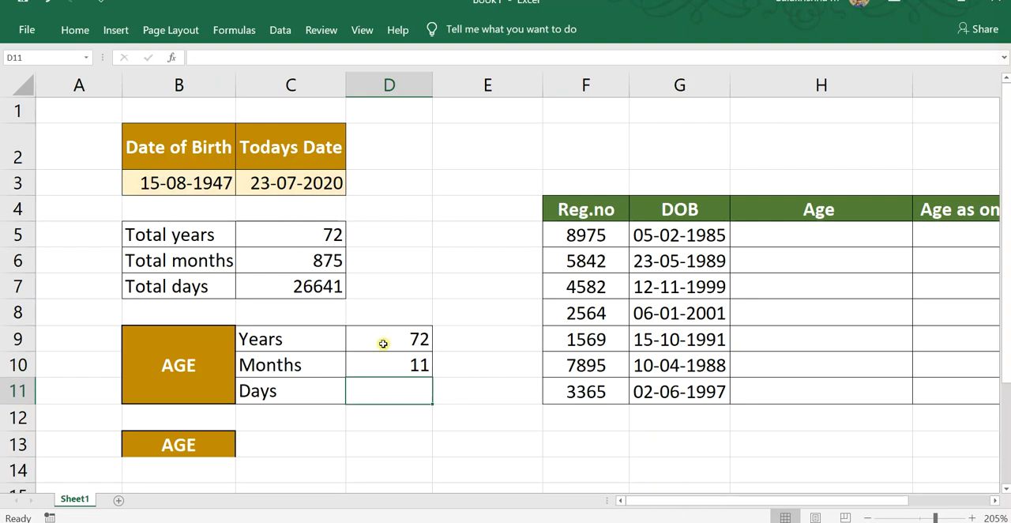
click(221, 194)
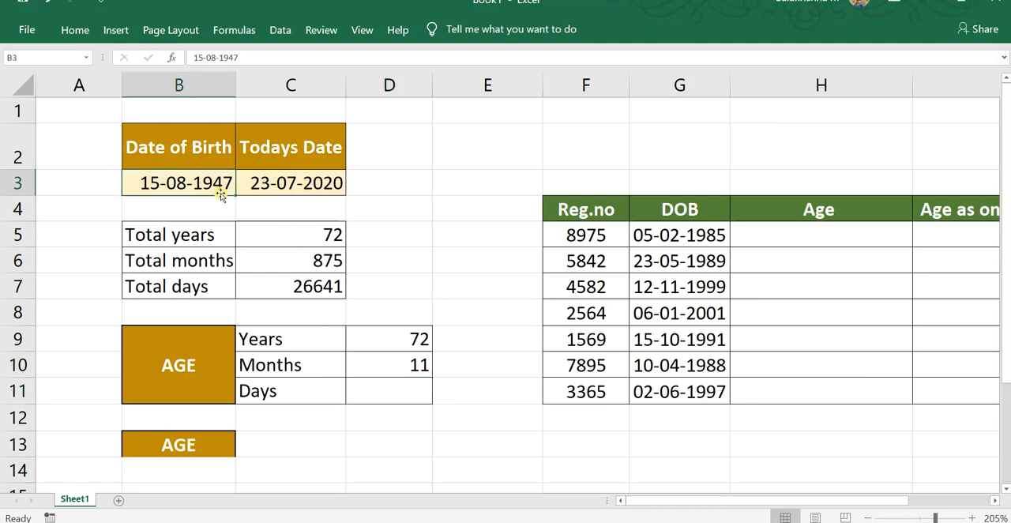
click(271, 192)
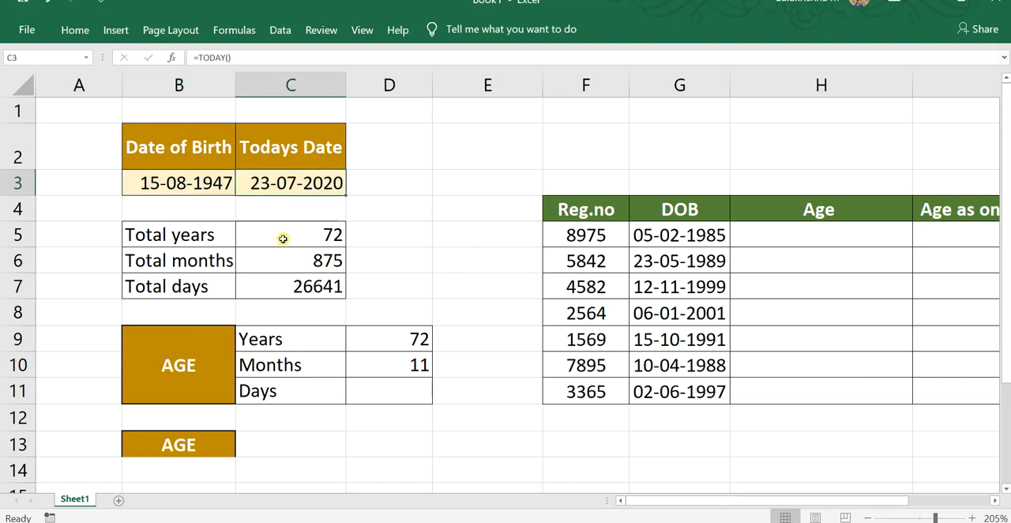
click(376, 392)
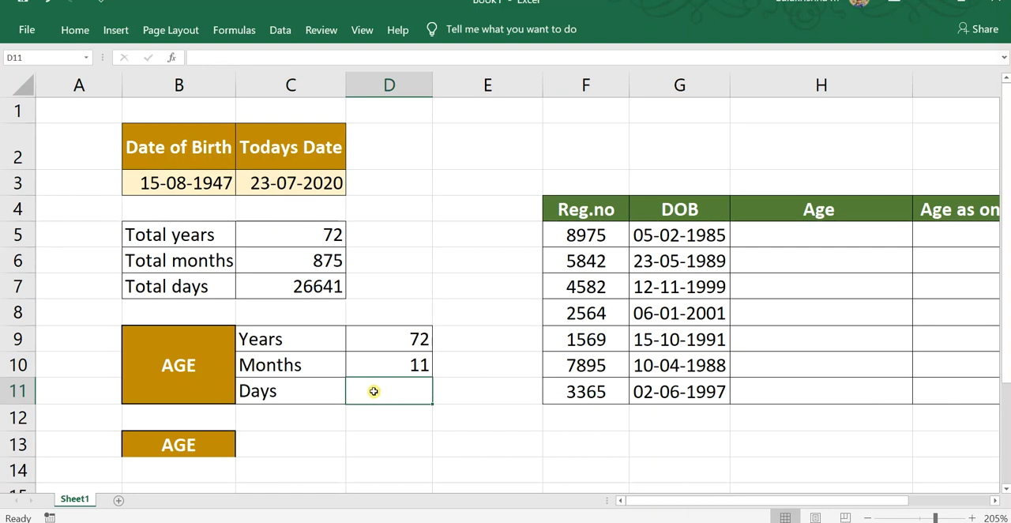
click(395, 346)
click(396, 367)
Calculate the remaining Days of the age in cell D11 with the formula =DATEDIF(B3,C3,"MD").
click(384, 387)
text(=DATE)
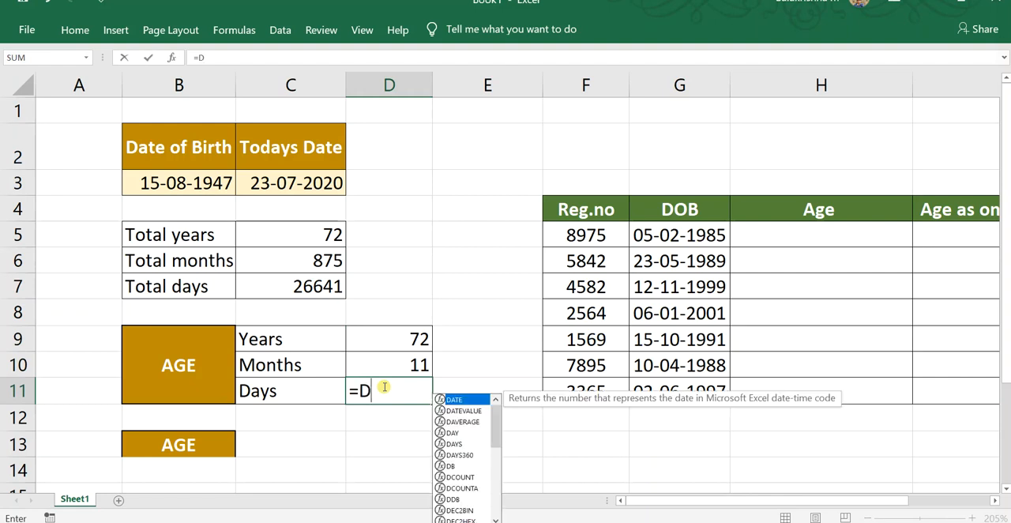
text(F)
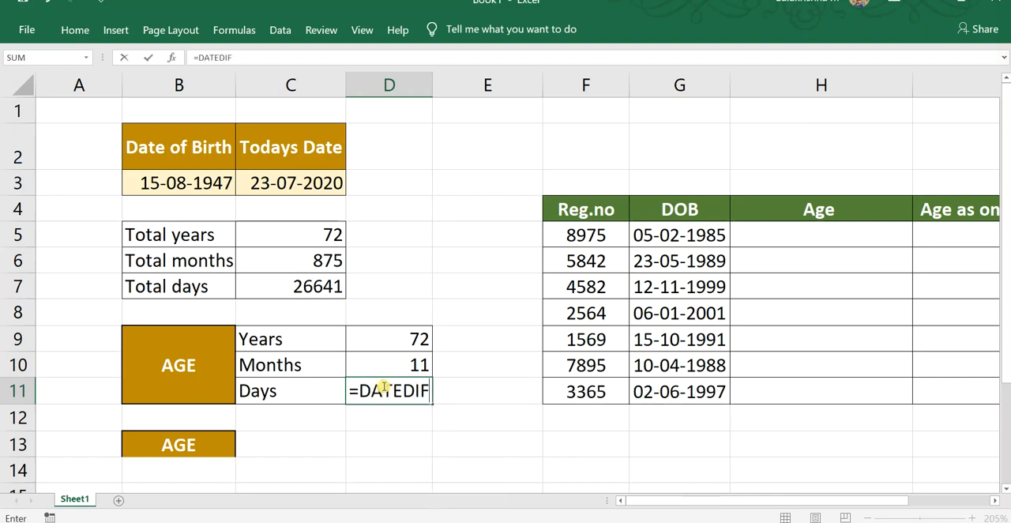
text(()
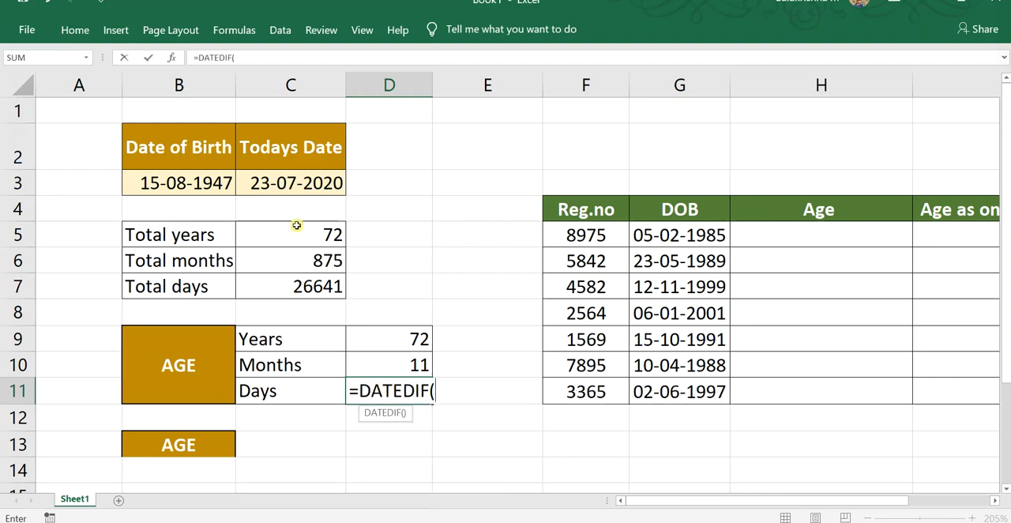
click(139, 188)
text(,)
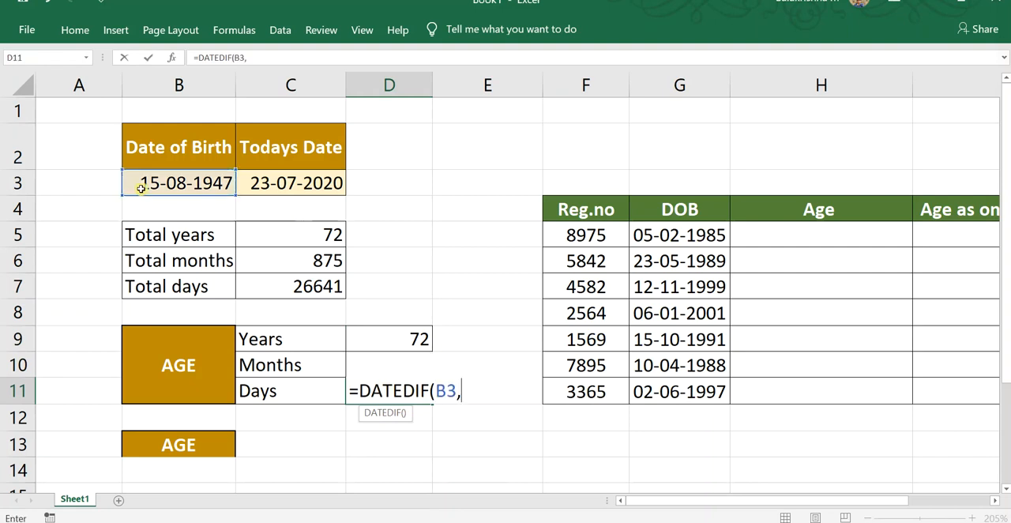
click(309, 184)
text(,)
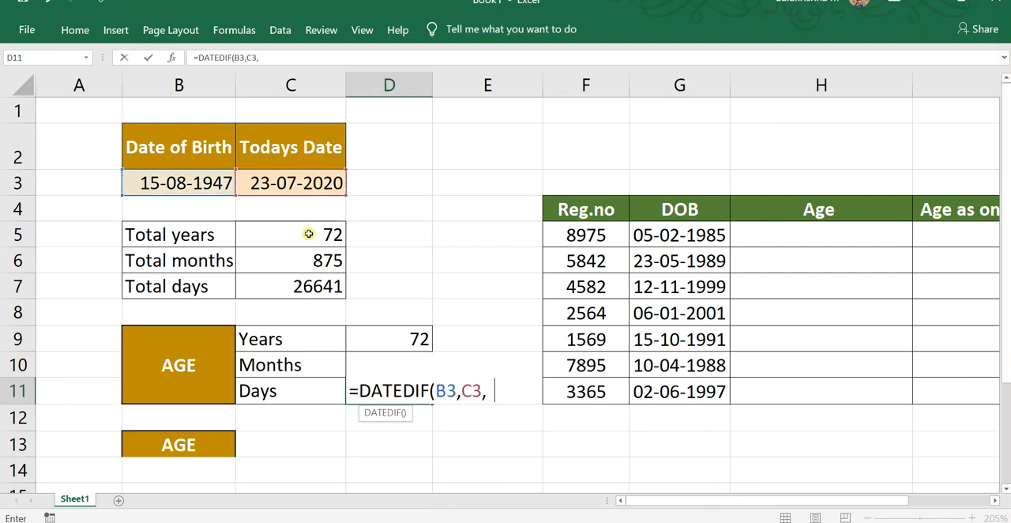
text("MD"))
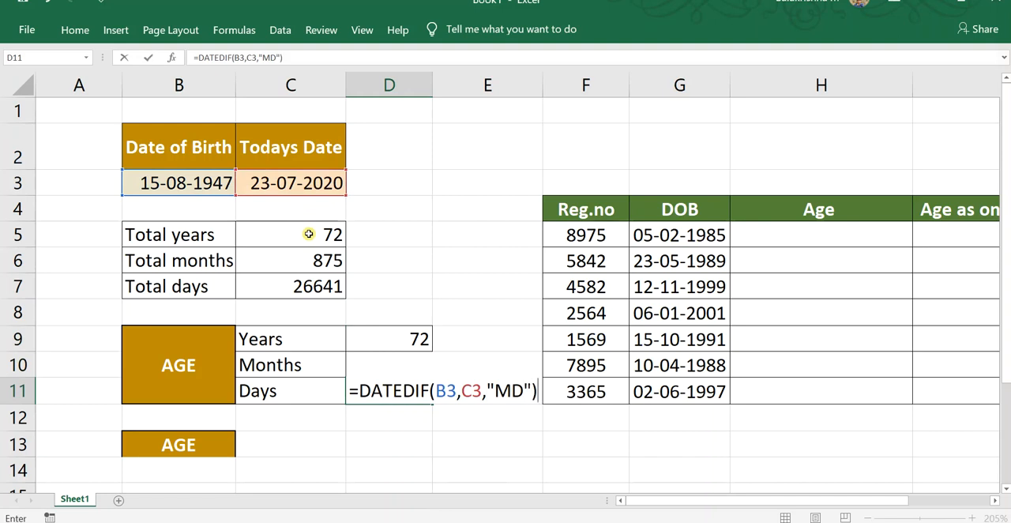
key(Return)
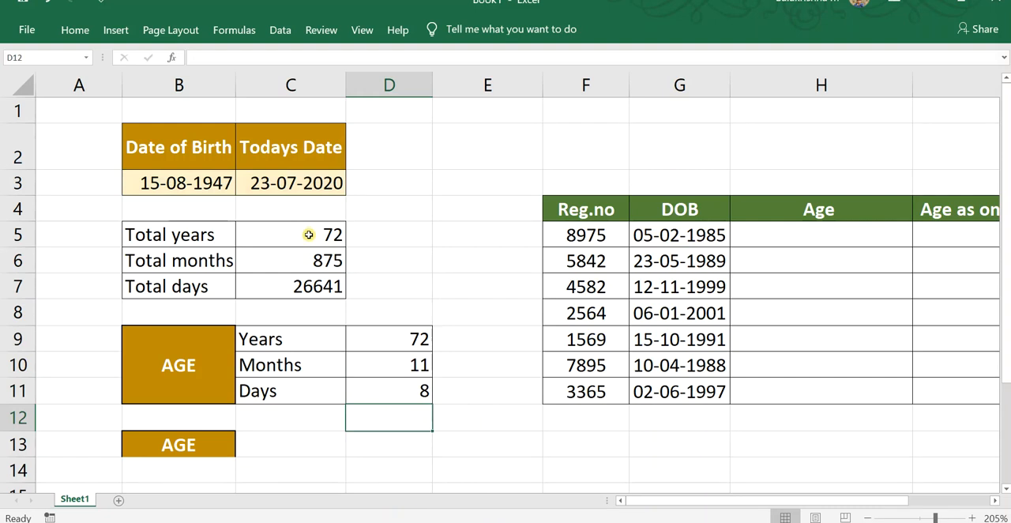
Review the Years, Months and Days formulas in D9:D11 against the dates in row 3.
click(385, 339)
click(405, 393)
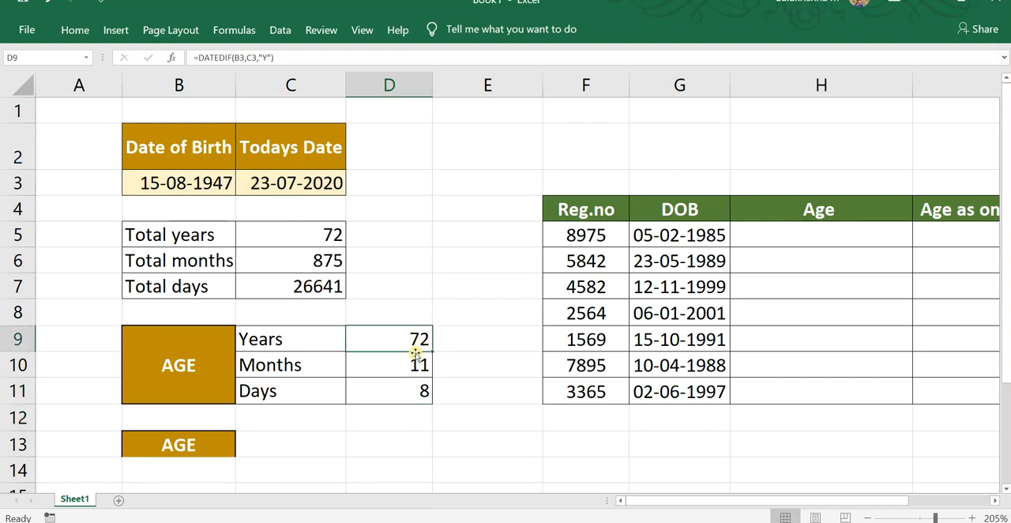
click(401, 363)
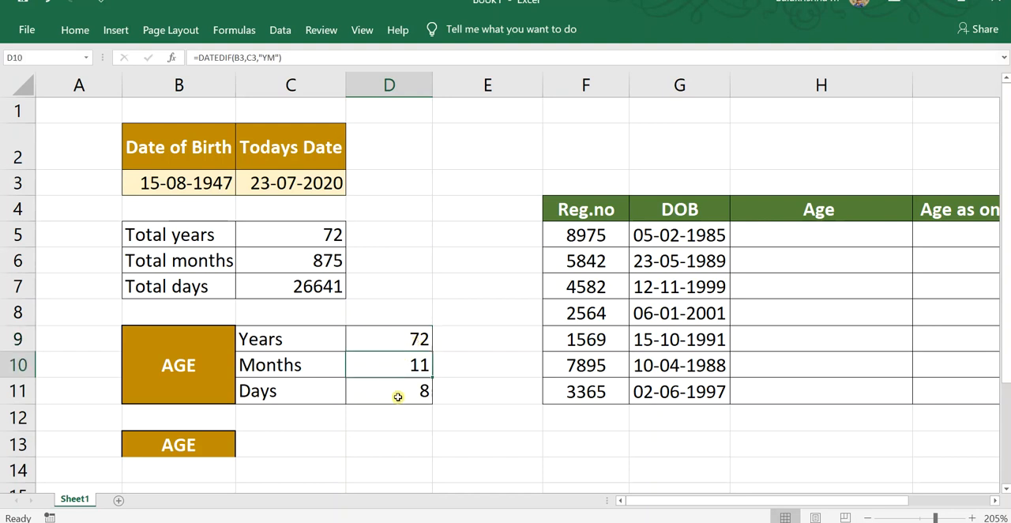
click(397, 393)
click(216, 186)
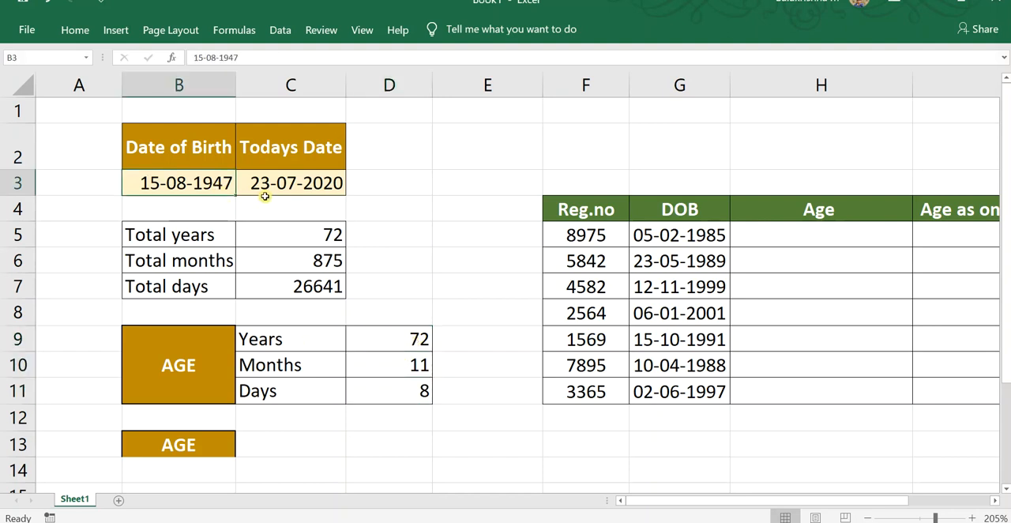
click(265, 199)
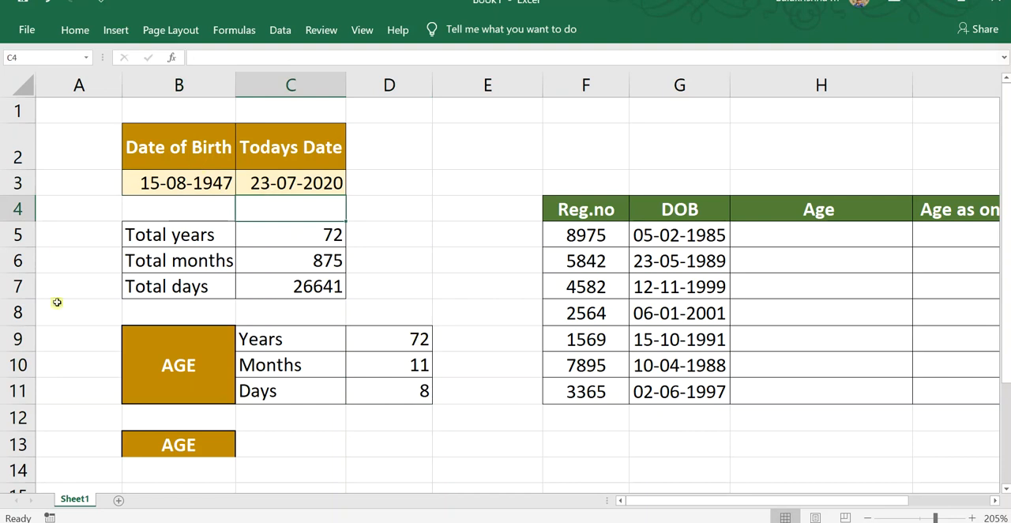
click(387, 347)
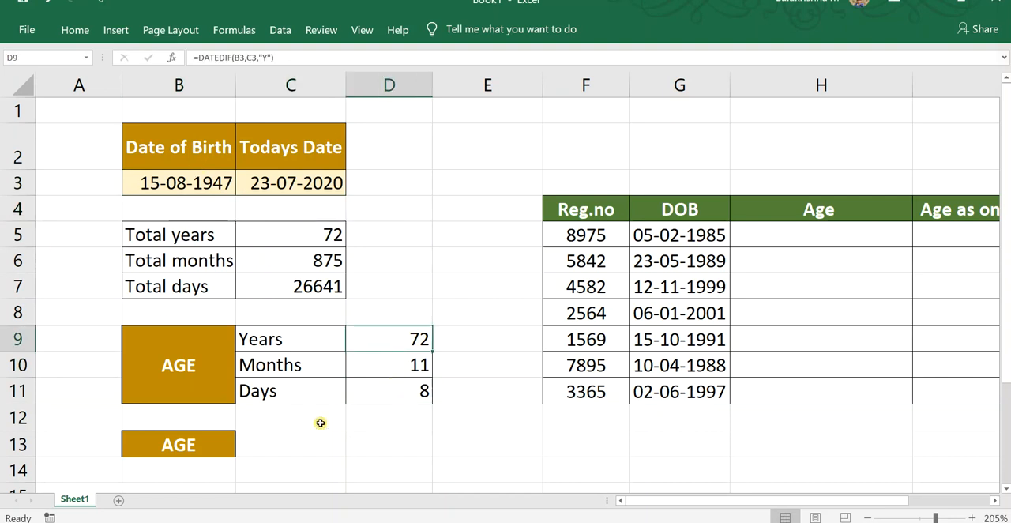
Begin the combined age formula in cell C13 with =DATEDIFF(B3,C3,"Y").
click(288, 451)
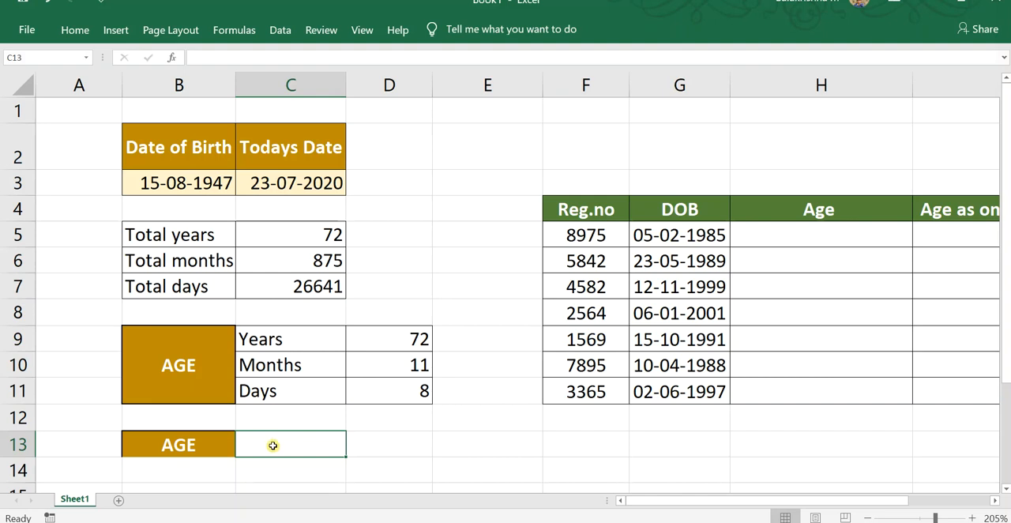
text(=DATE)
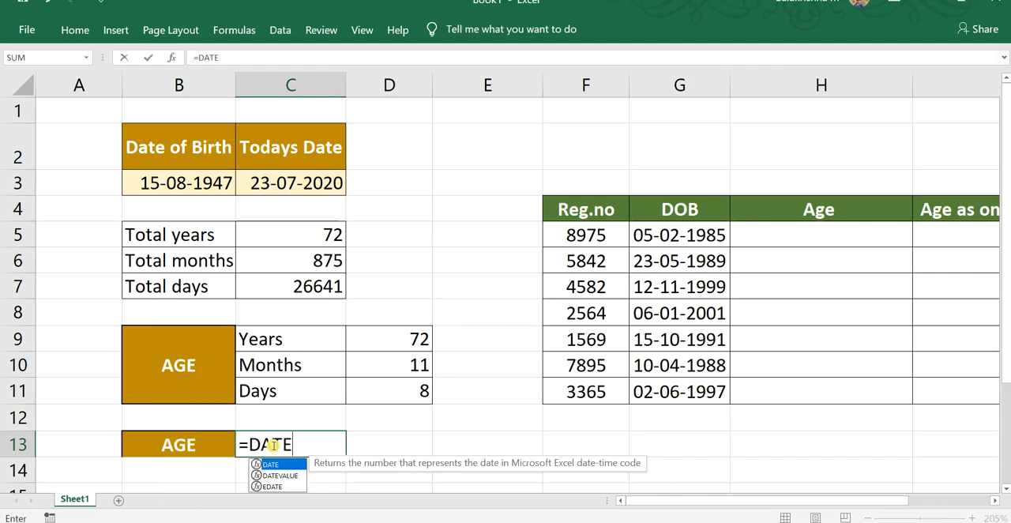
text(DIFF)
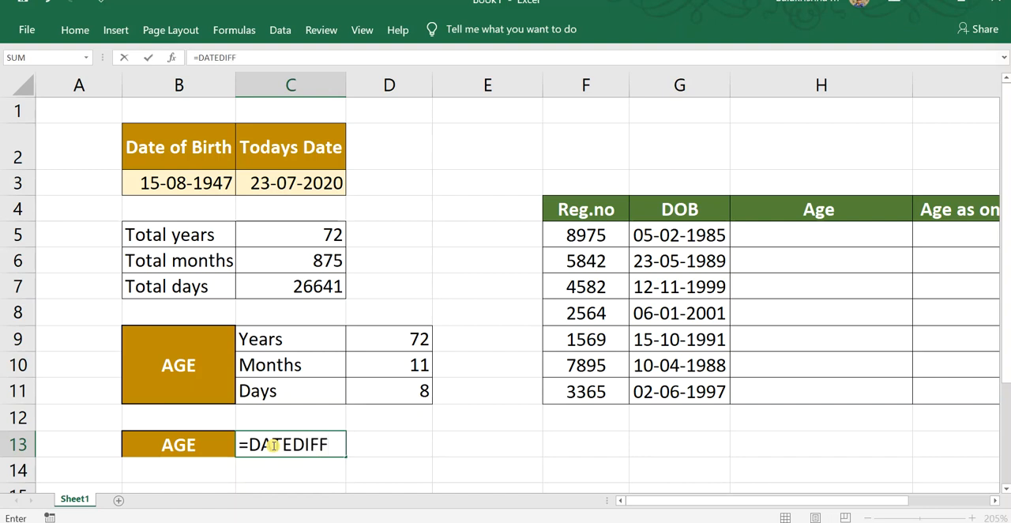
text(()
click(164, 194)
text(,)
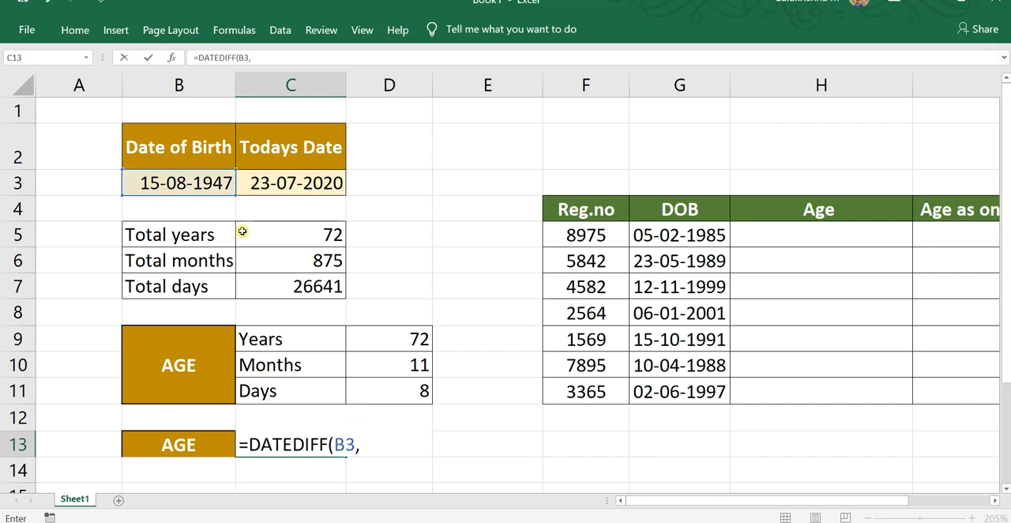
click(250, 183)
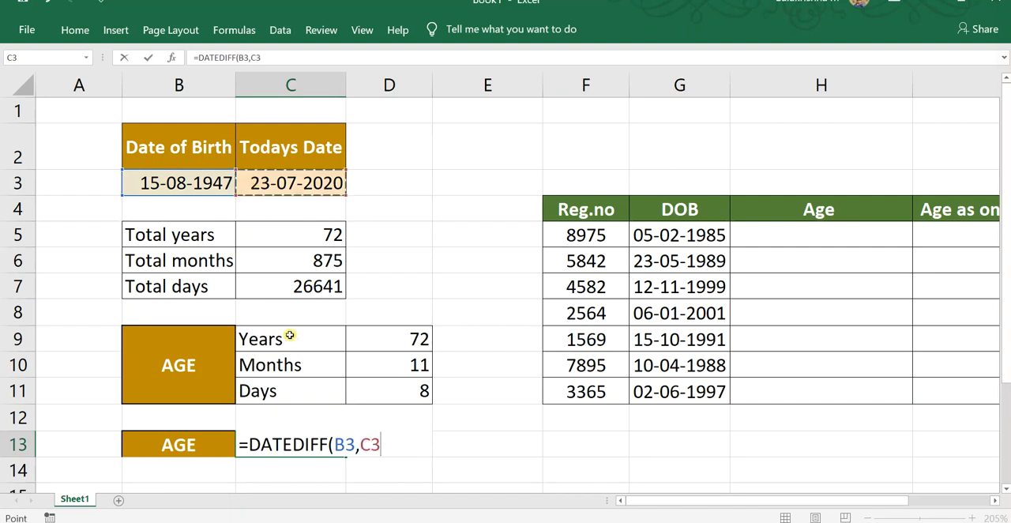
text(,")
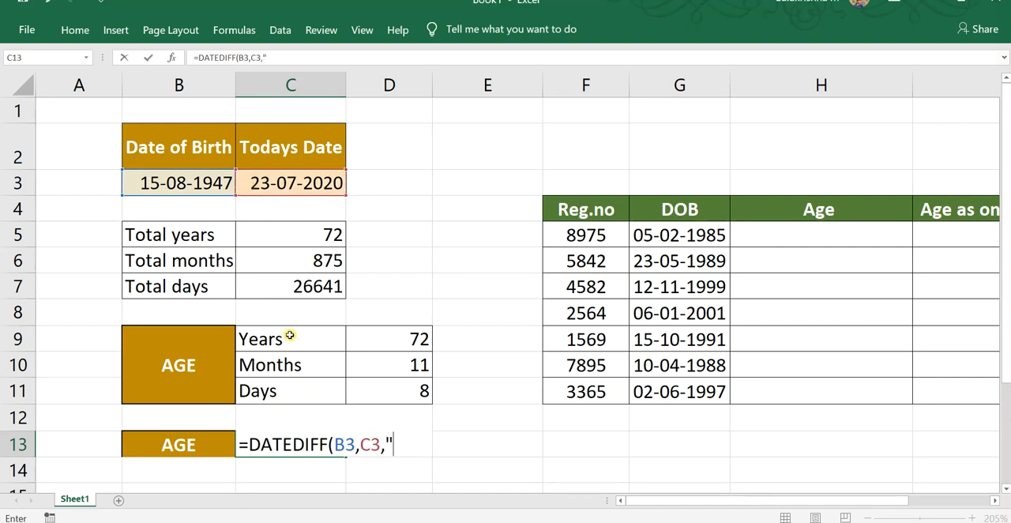
text(Y"))
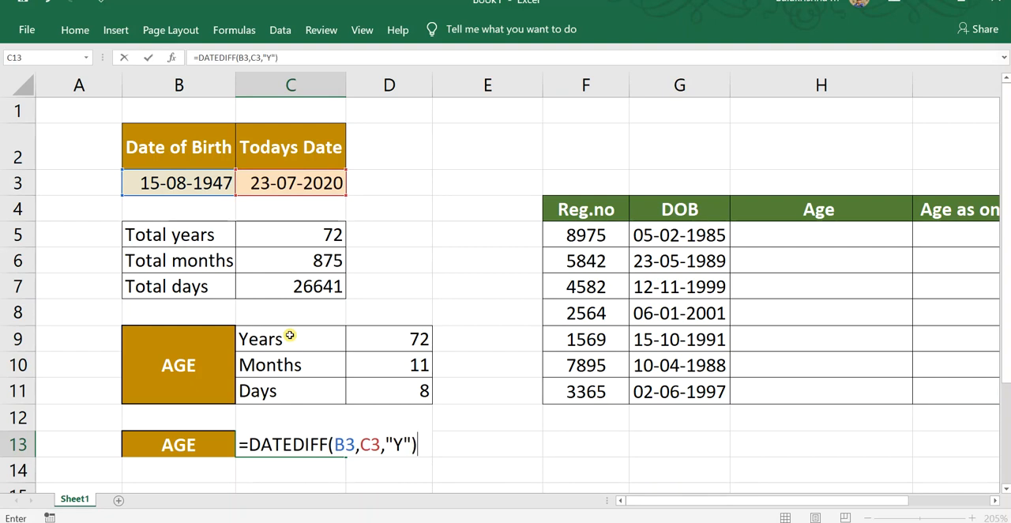
text( & "Y)
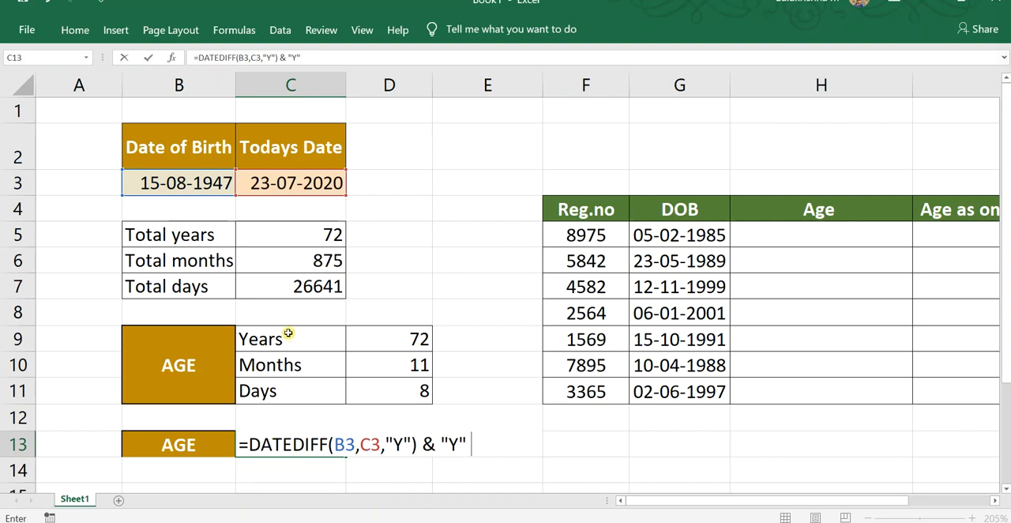
Extend the C13 formula with & "Y" & DATEDIFF(B3,C3,"YM") & "M" & DATEDIFF(B3,C3,"MD") & "D" and enter it.
text(DATEDIFF(B3,C3,"YM") & "M" & DATEDIFF(B3,C3,"MD") & "D)
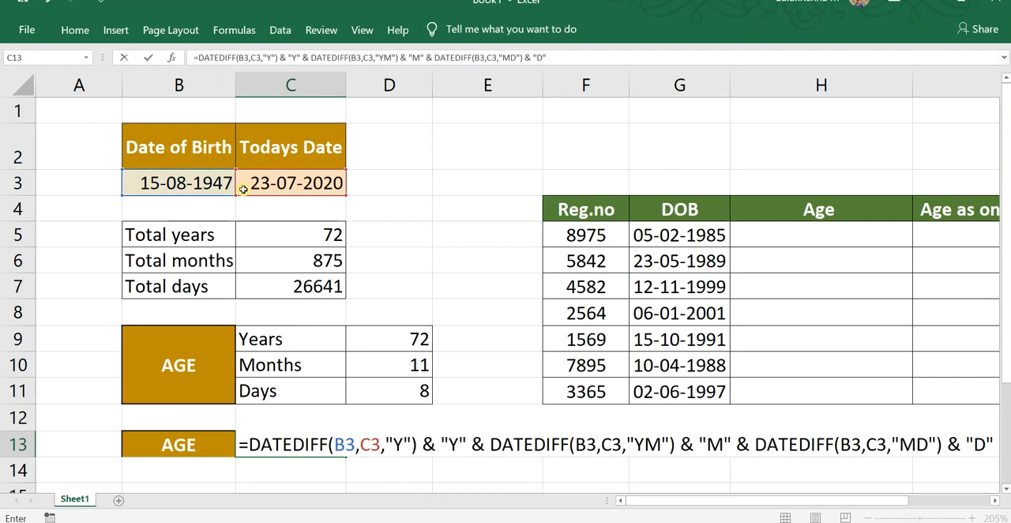
key(Return)
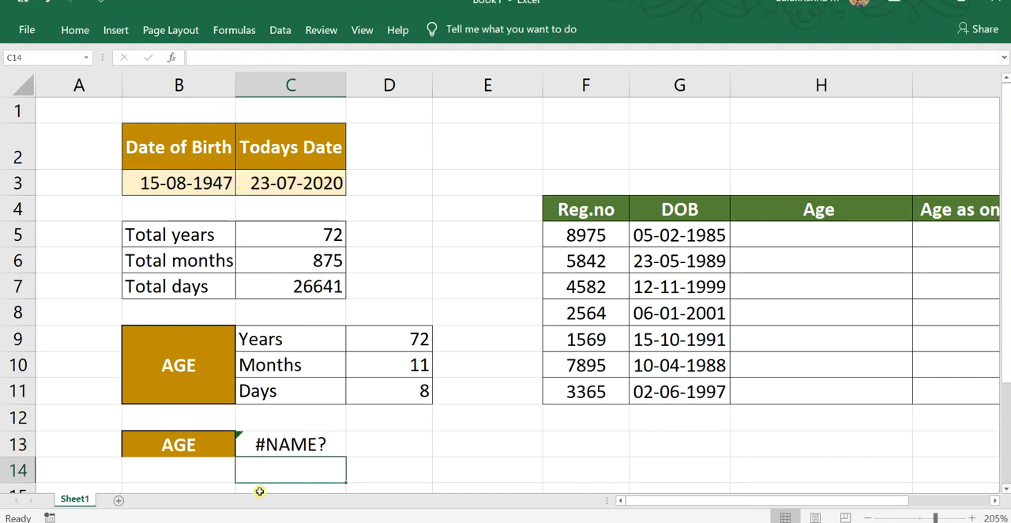
Try to add a closing parenthesis at the end of the combined age formula in C13.
double_click(294, 447)
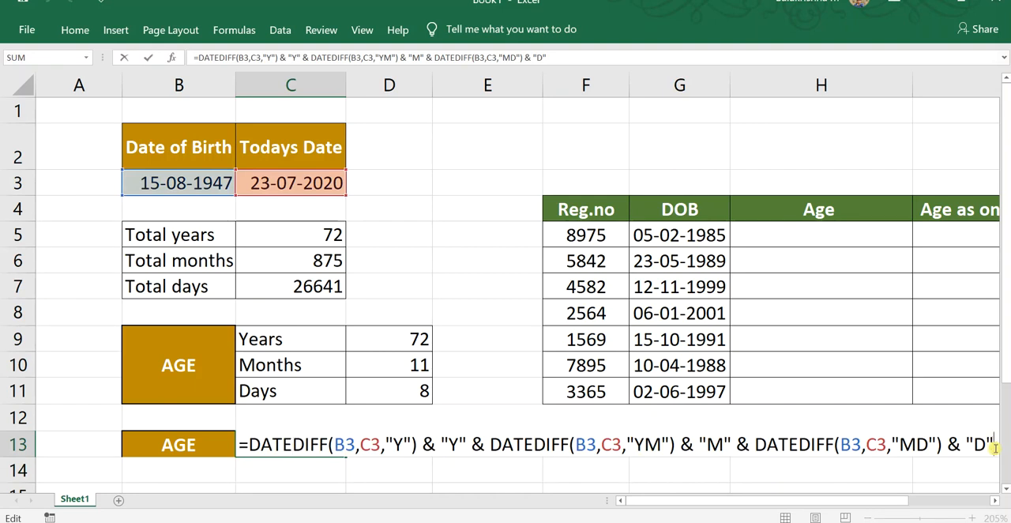
text())
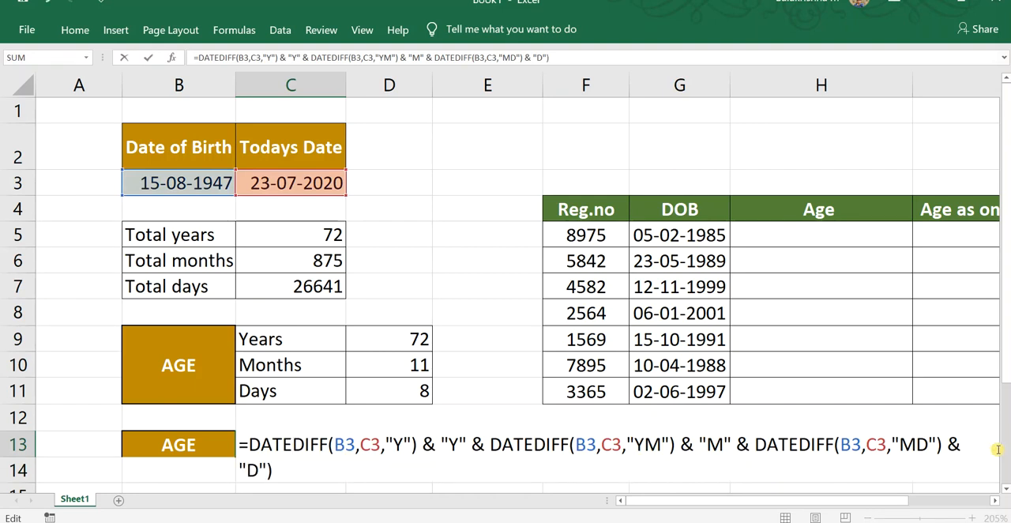
key(Return)
key(Return)
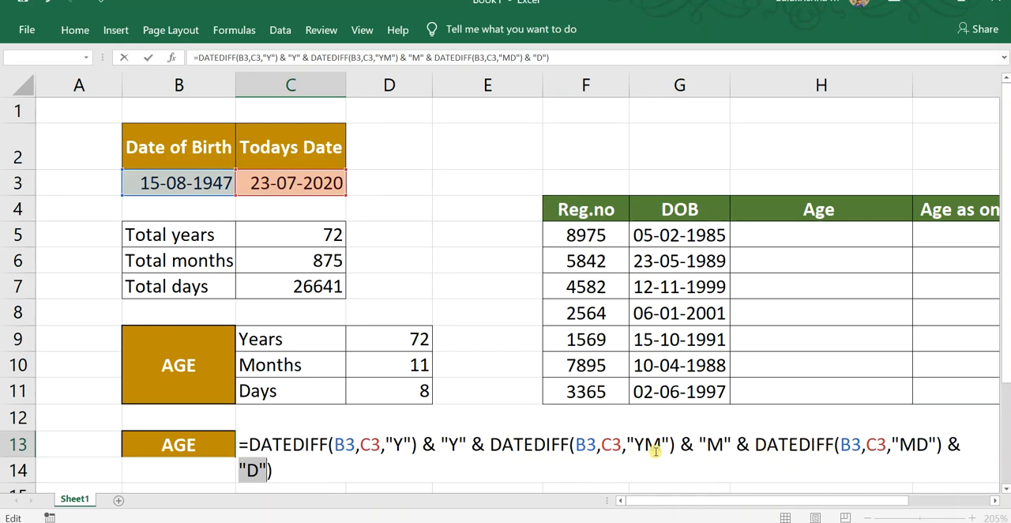
Correct the function name to DATEDIF in all three parts of the C13 formula and remove the extra closing parenthesis.
key(Return)
key(Escape)
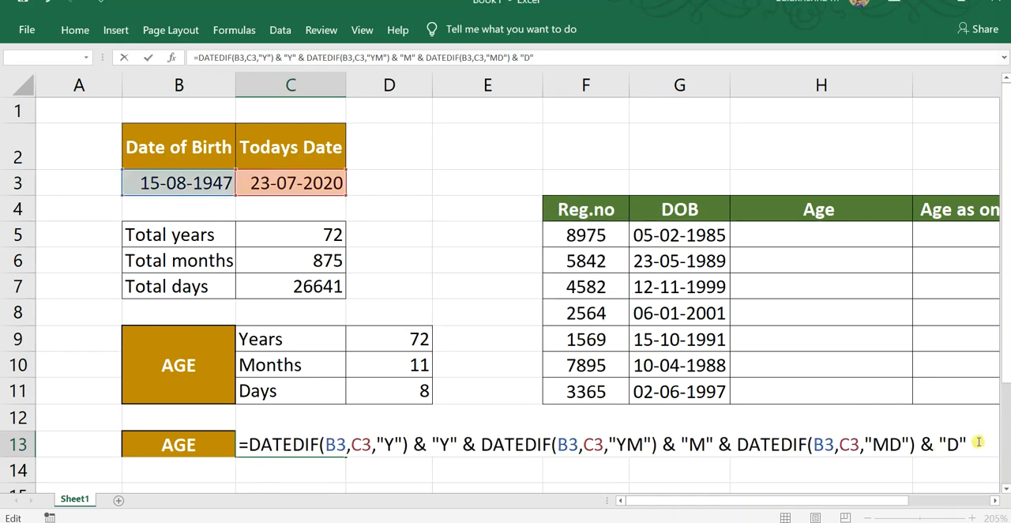
key(BackSpace)
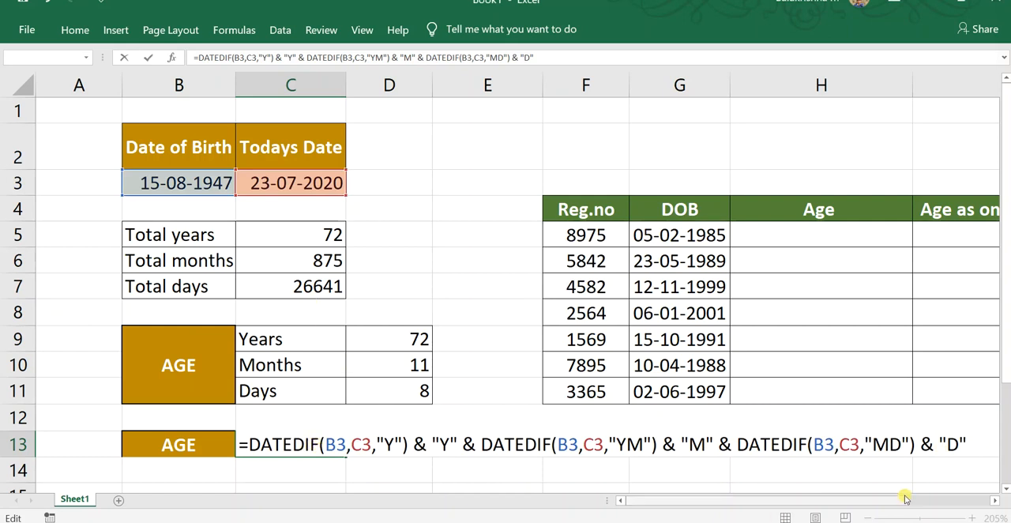
key(Return)
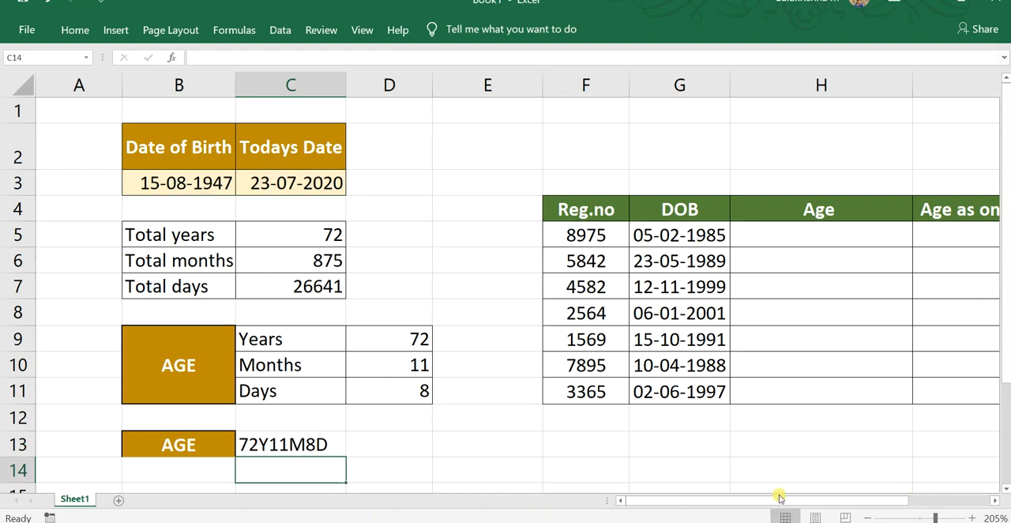
Insert an extra space before each of the quoted "Y", "M" and "D" labels in the C13 formula.
double_click(270, 444)
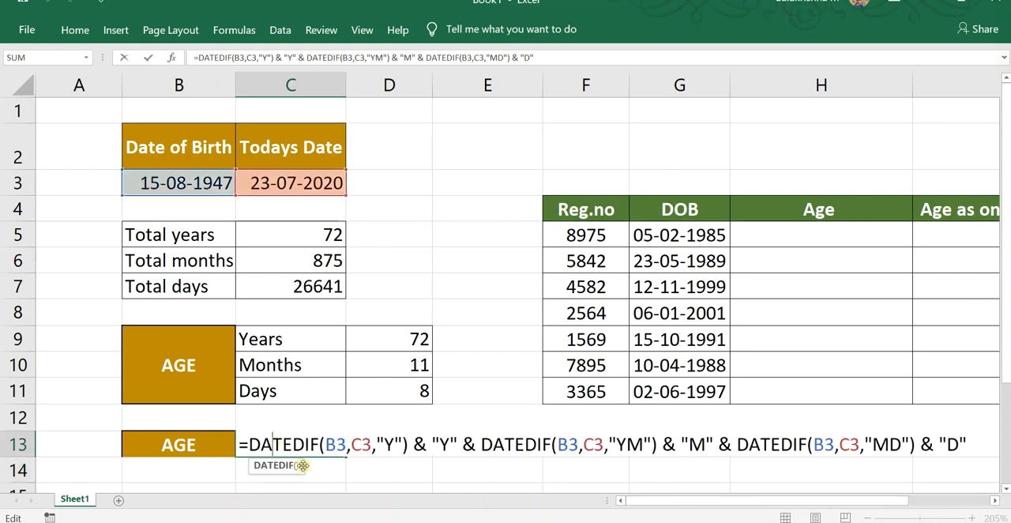
click(432, 446)
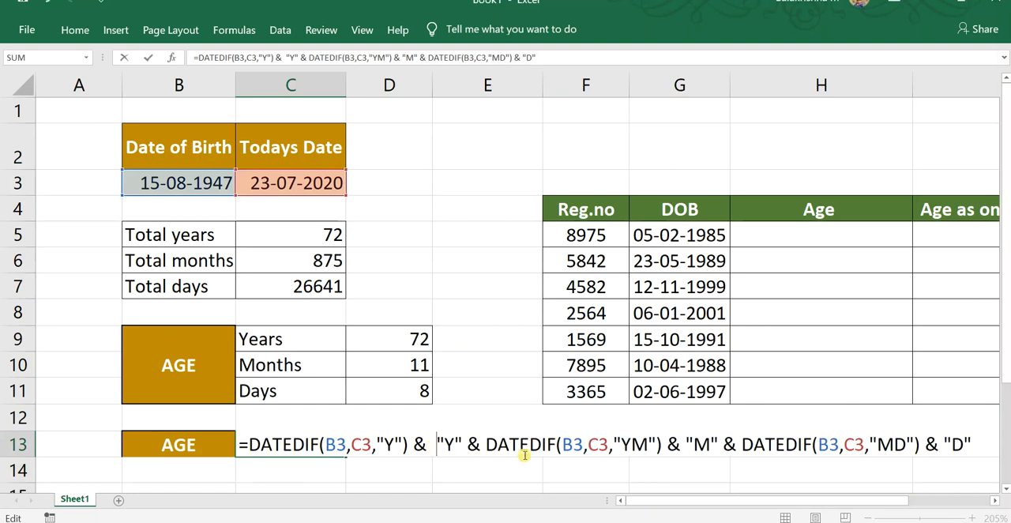
click(686, 444)
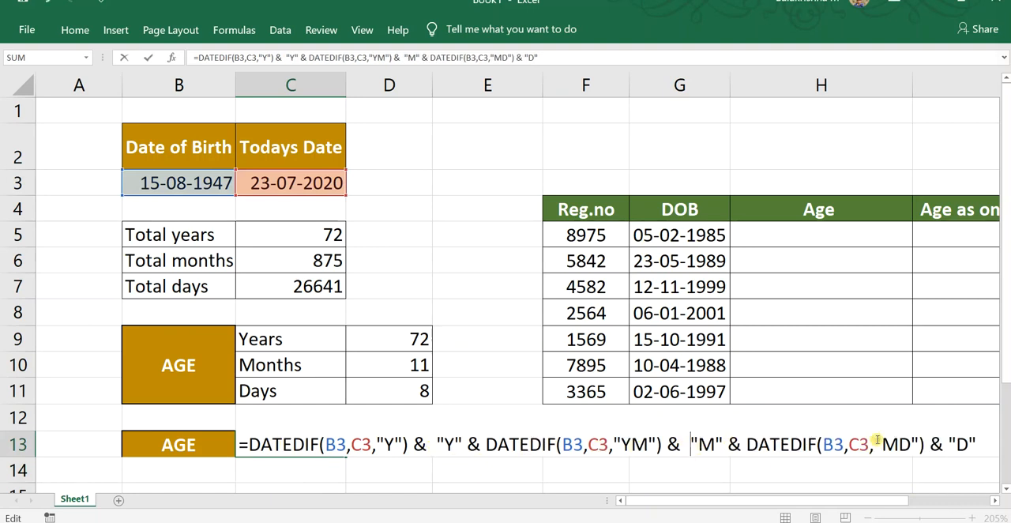
click(951, 444)
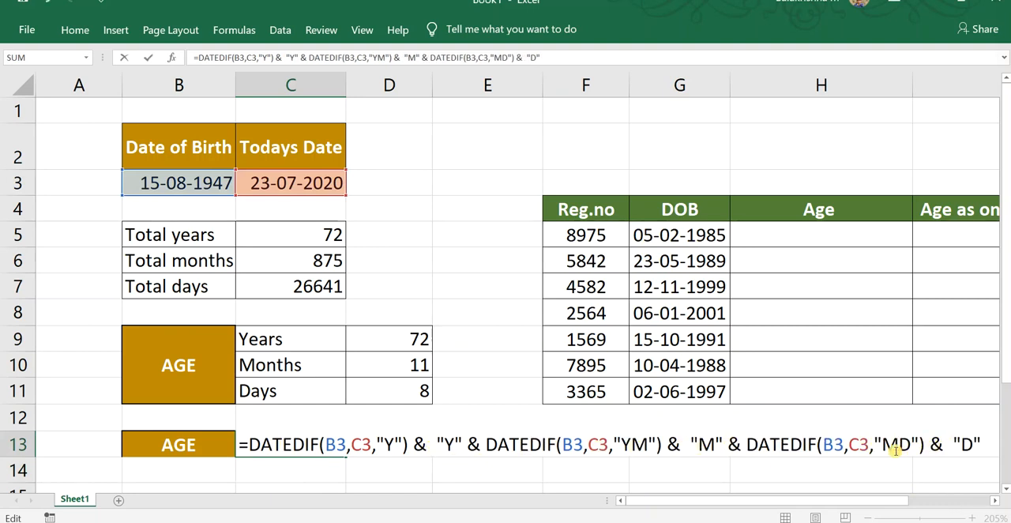
key(ctrl+Return)
Add spaces inside the quotes around Y and M and before D in the C13 formula, and enter it.
double_click(282, 444)
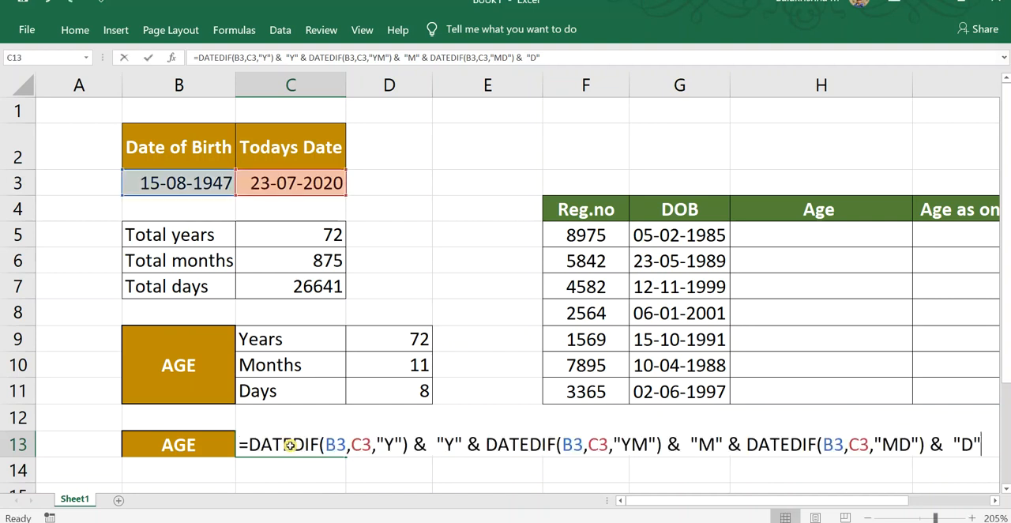
click(445, 443)
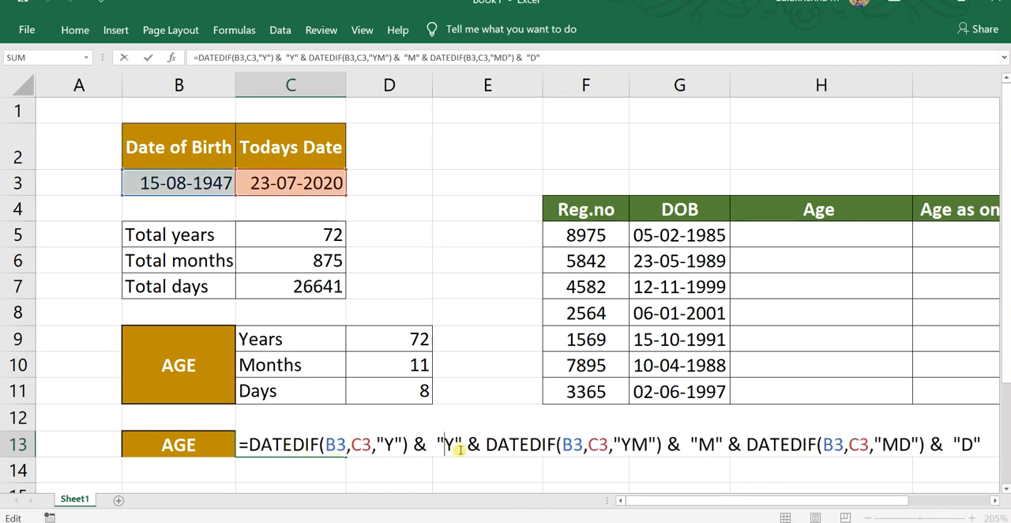
click(460, 445)
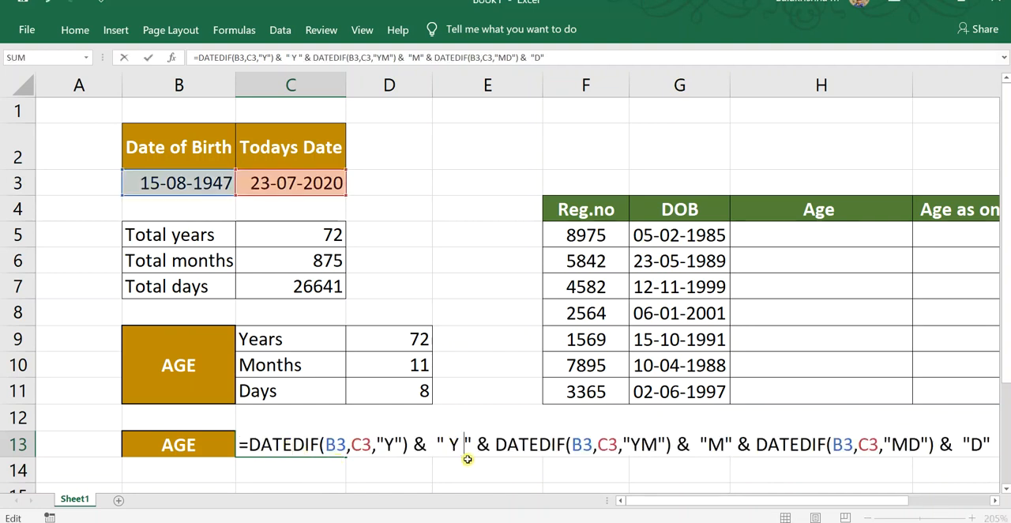
click(706, 444)
click(727, 444)
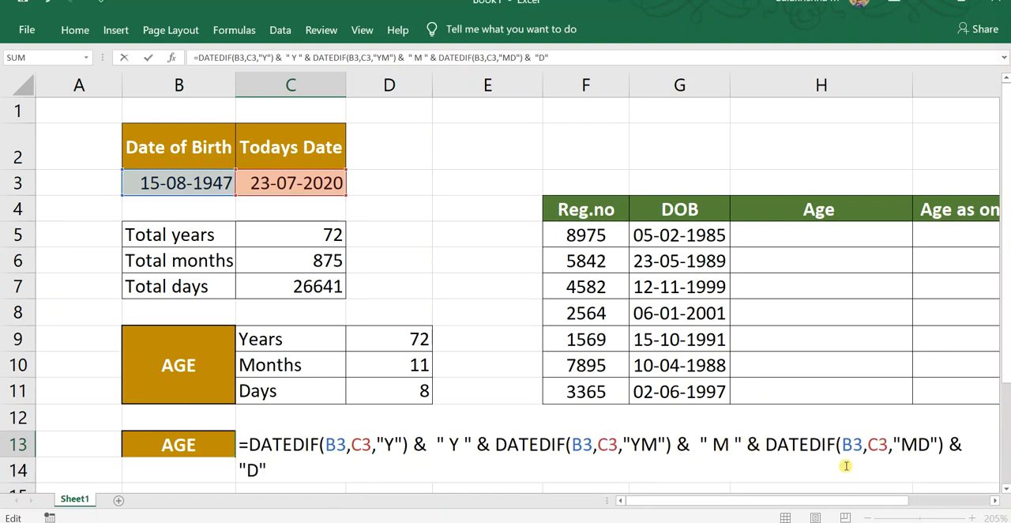
click(245, 469)
click(461, 446)
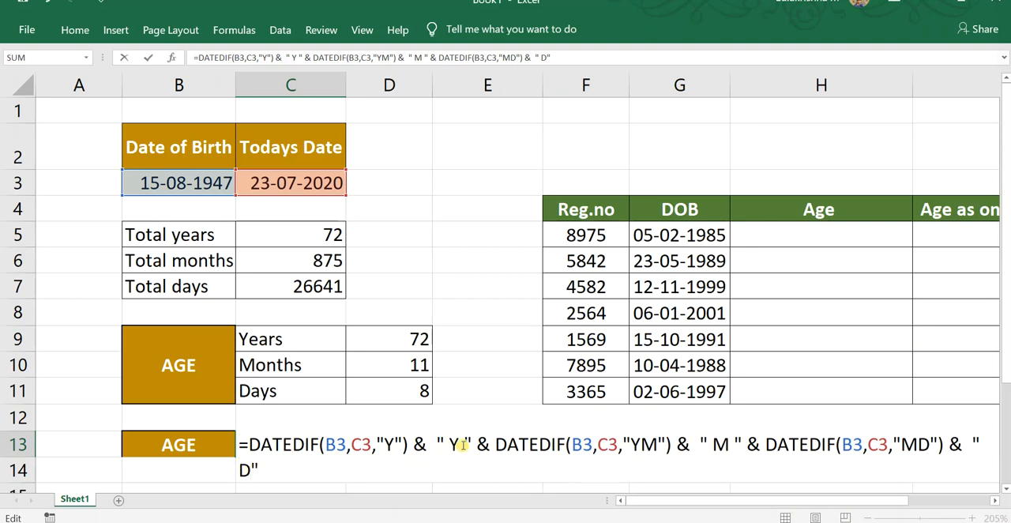
click(736, 446)
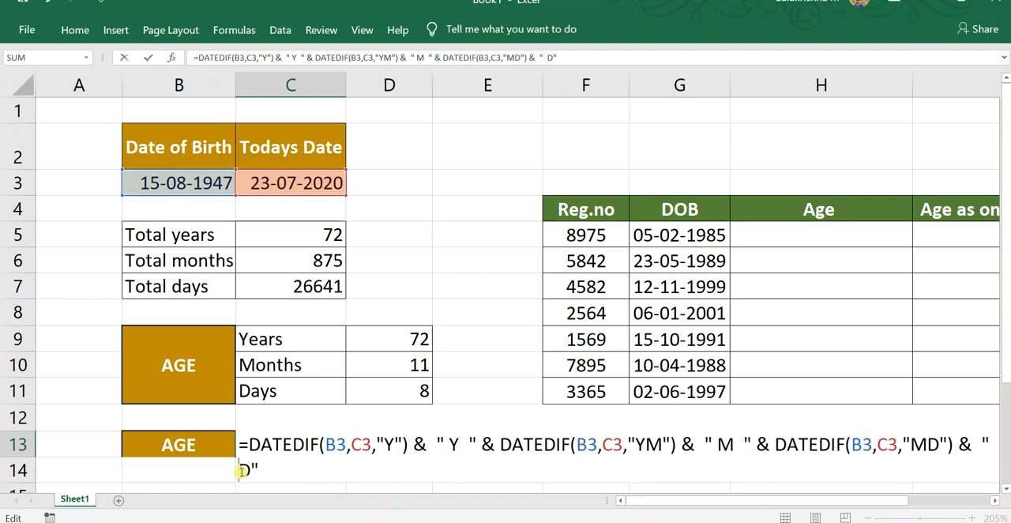
key(Return)
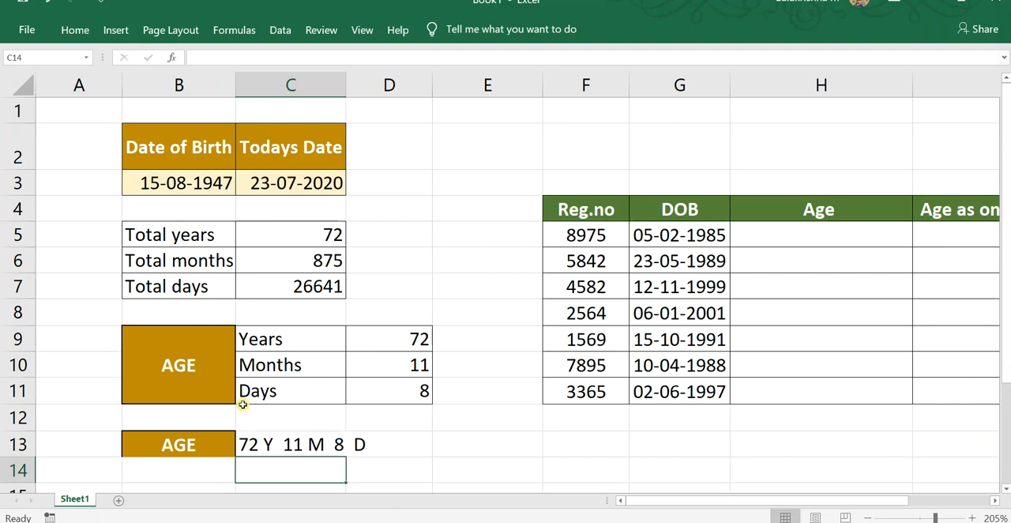
Widen column C to fit the combined age text in C13.
double_click(347, 83)
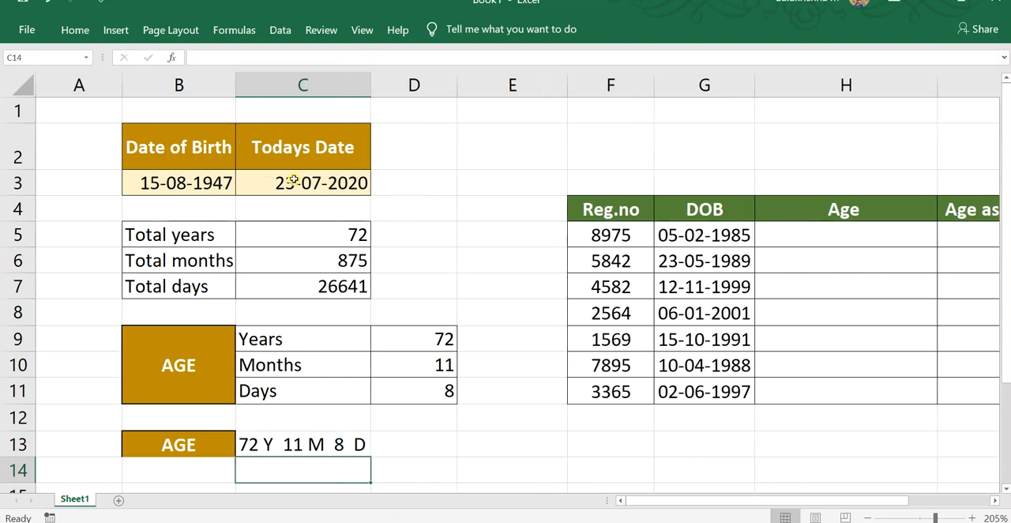
click(361, 444)
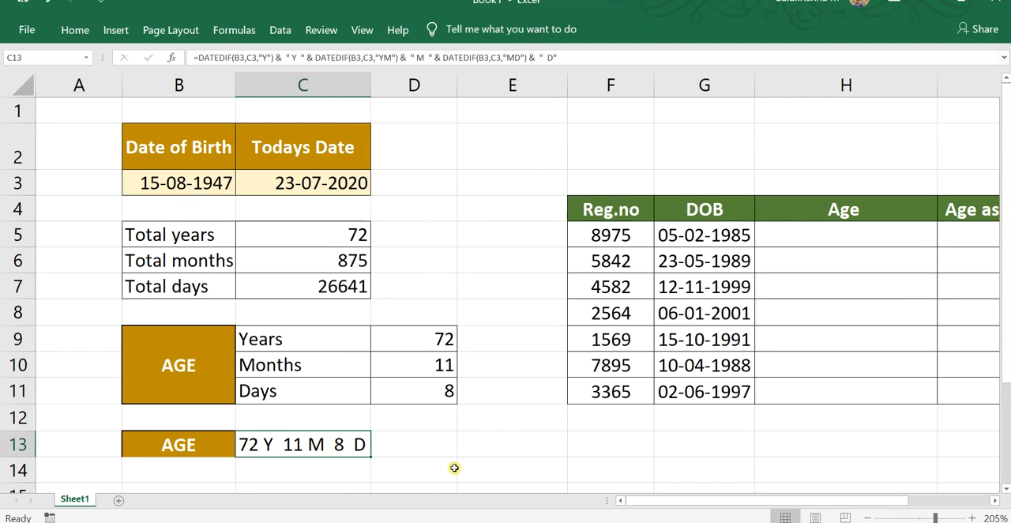
Enter a different date of birth in B3 to test the age formulas.
scroll(454, 467, right, 1)
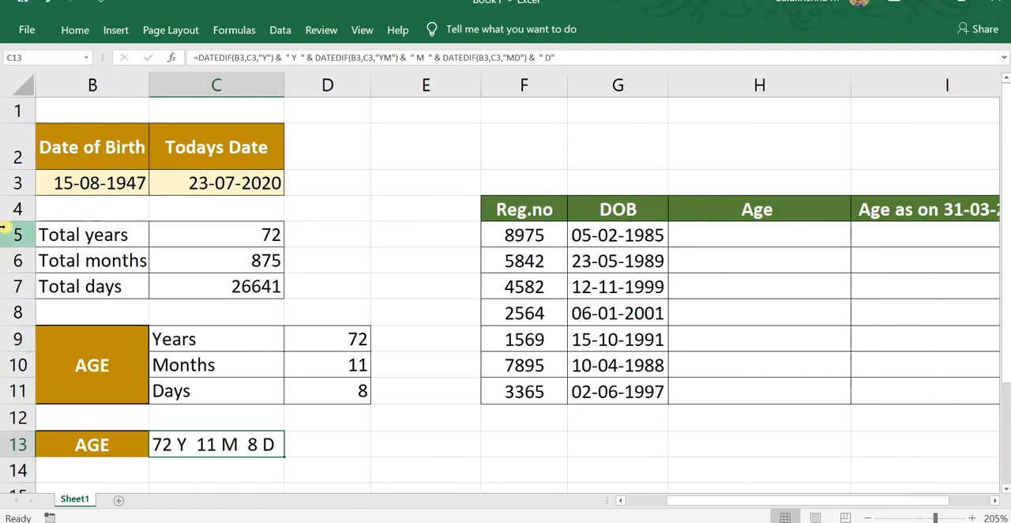
click(133, 182)
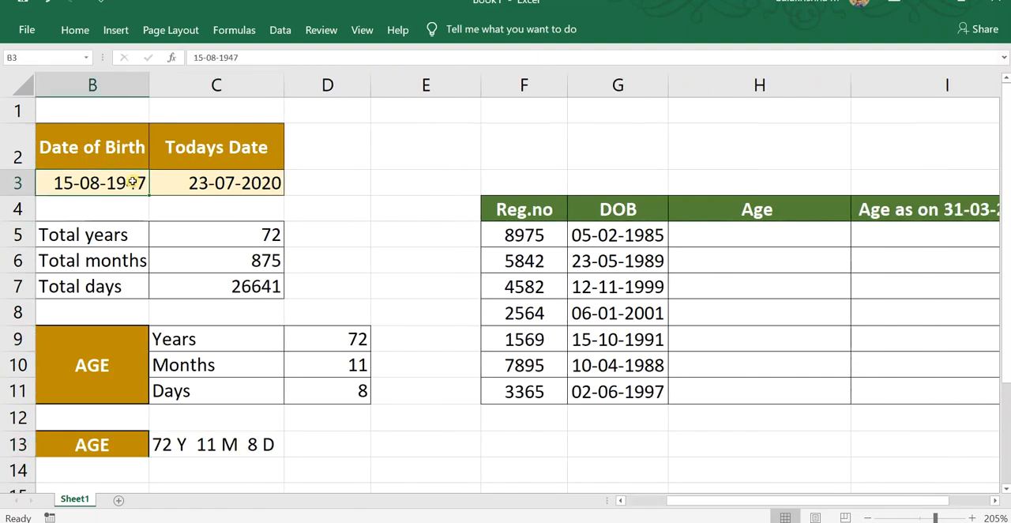
text(26-05)
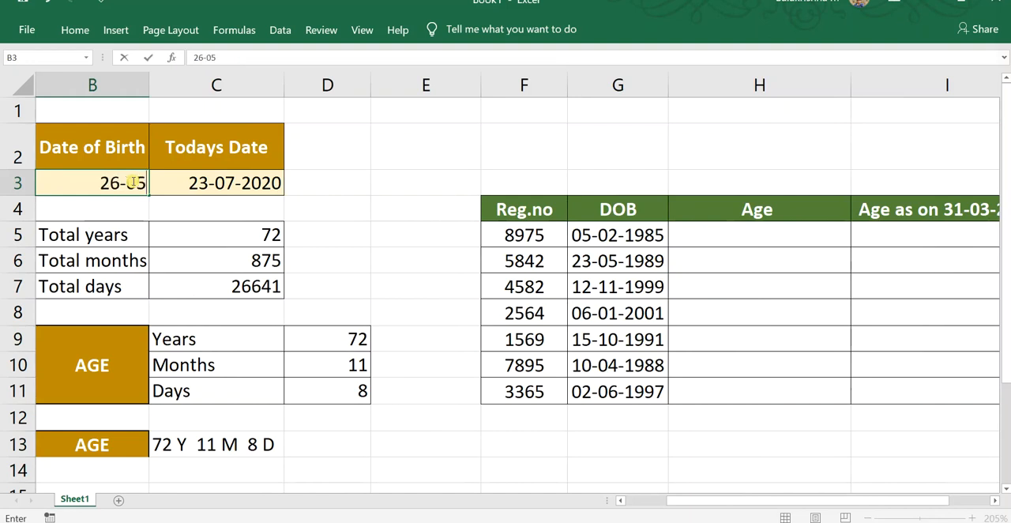
key(BackSpace)
text(1-19)
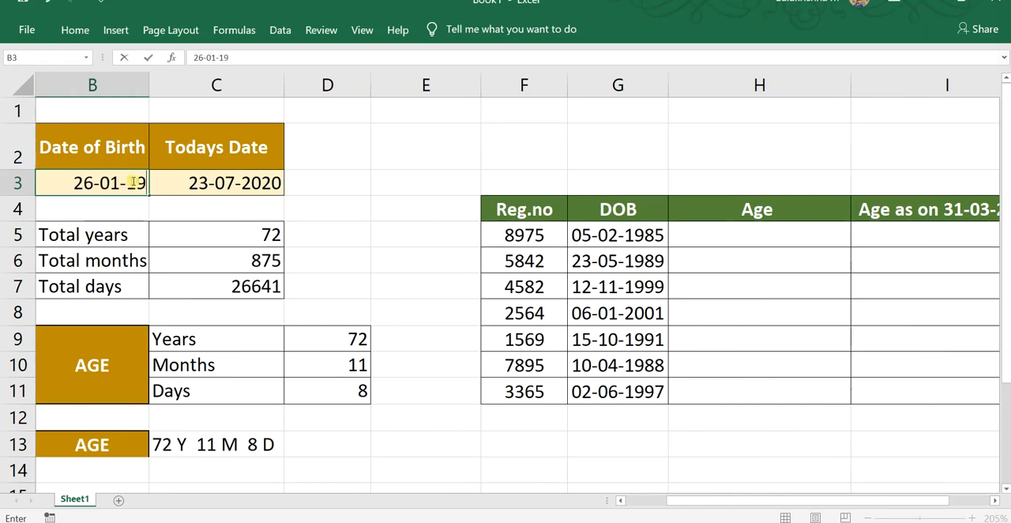
text(56)
key(Return)
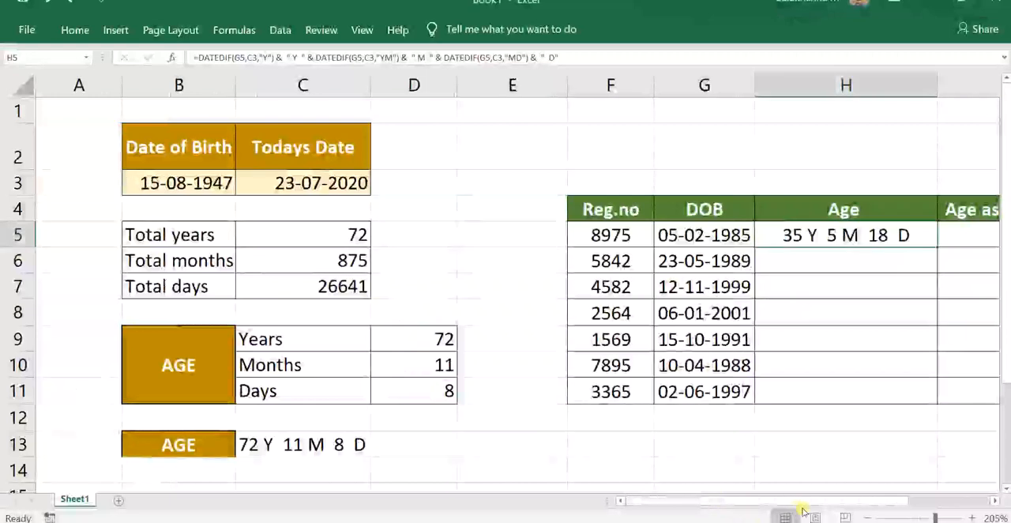
Examine the combined age formula in H5 and the cells it references.
drag(807, 503, 916, 503)
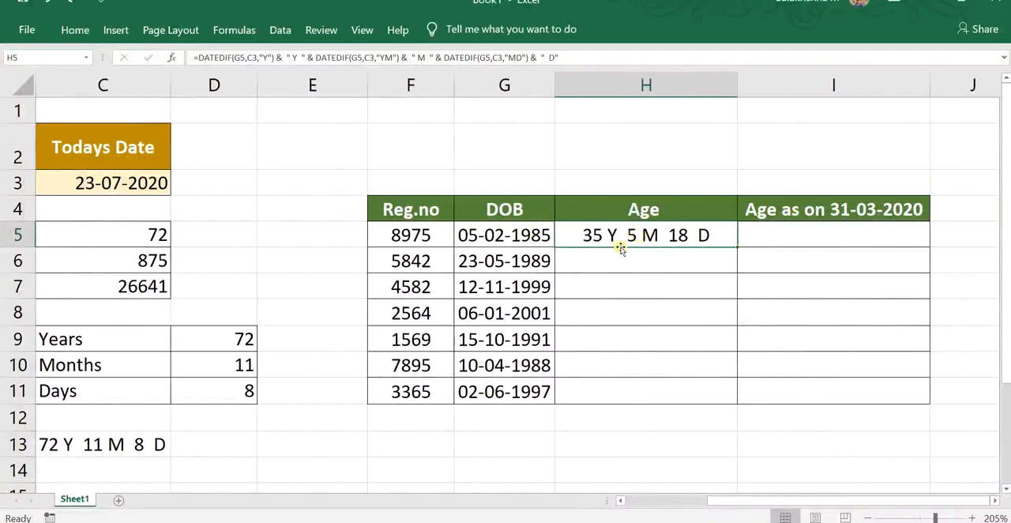
click(124, 440)
click(654, 238)
double_click(654, 237)
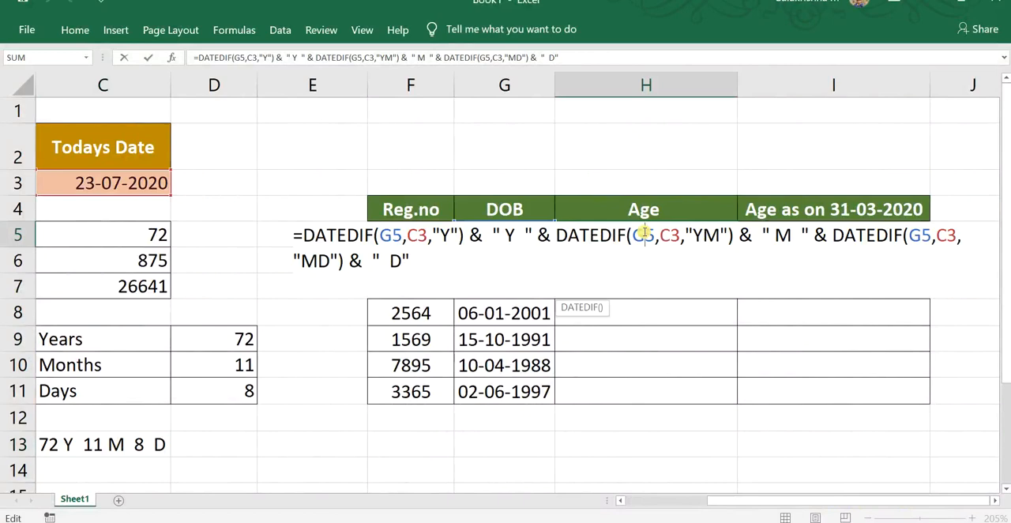
click(829, 309)
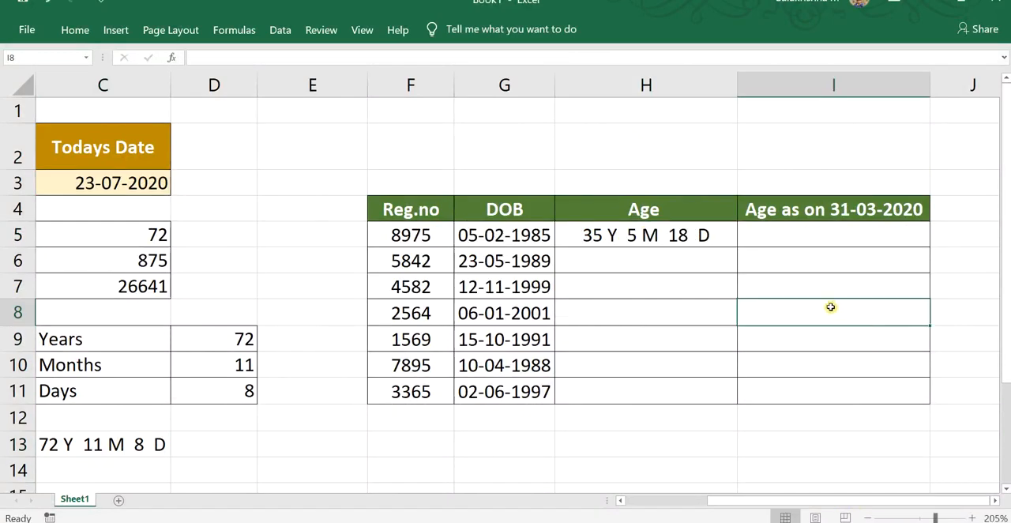
Copy the full formula text from H5 into I5 under Age as on 31-03-2020, keeping the G5 and C3 references.
click(822, 236)
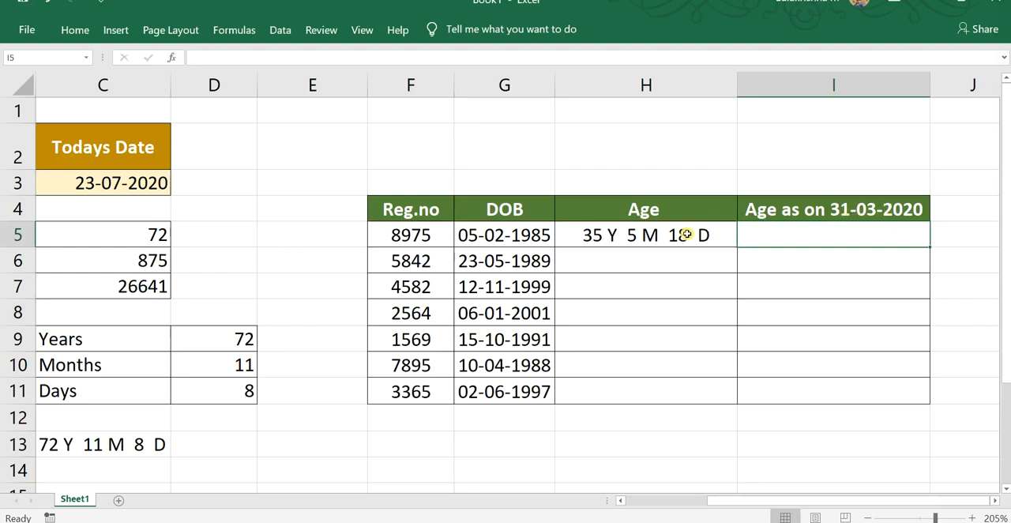
double_click(652, 236)
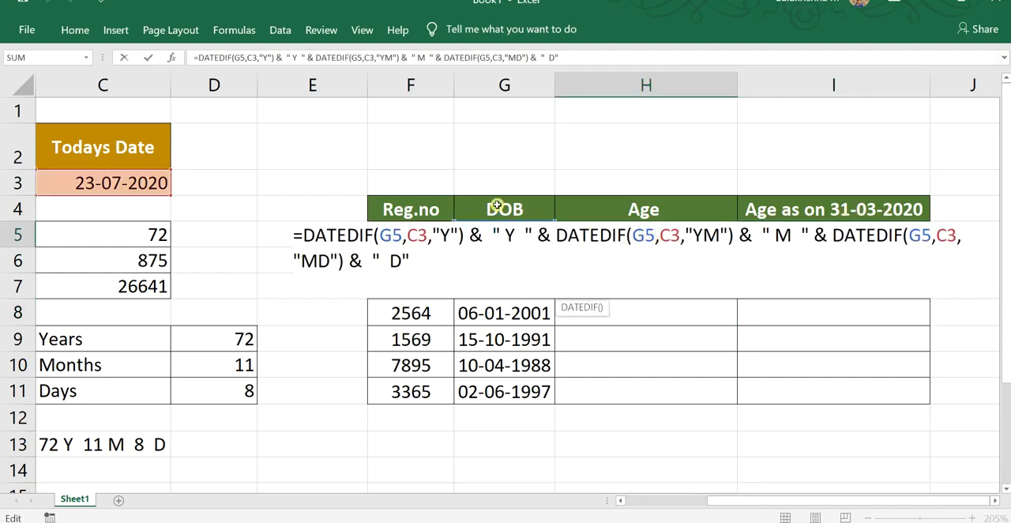
double_click(421, 236)
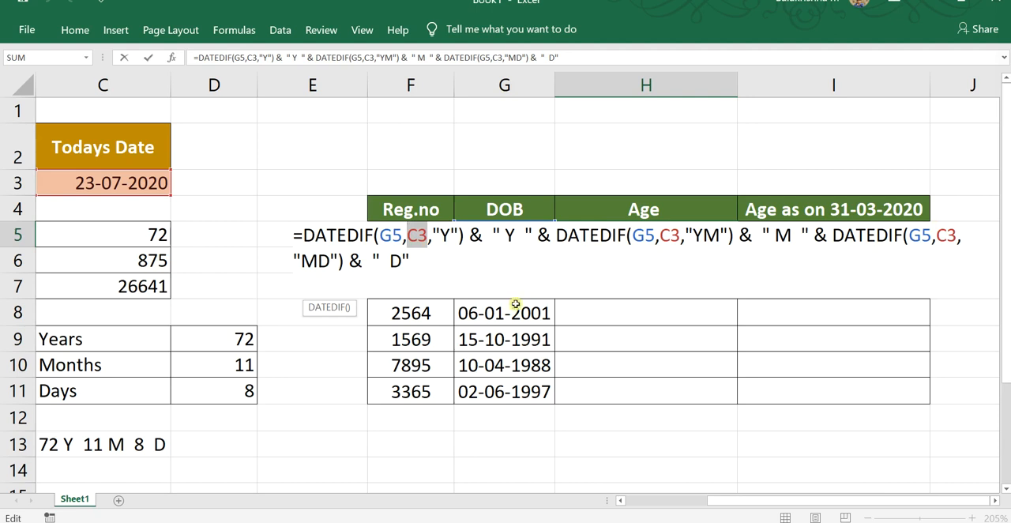
drag(410, 260, 287, 231)
key(ctrl+c)
click(733, 313)
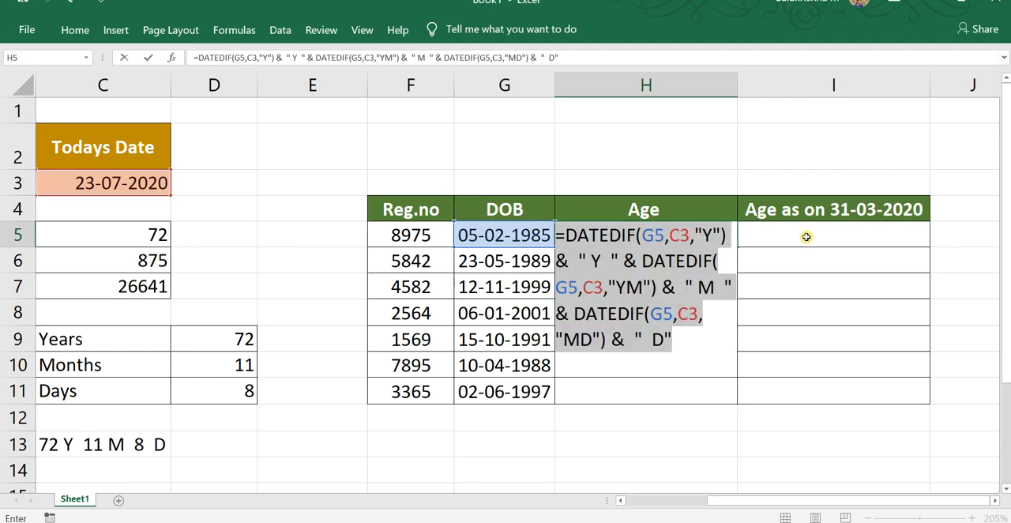
text(=)
click(806, 236)
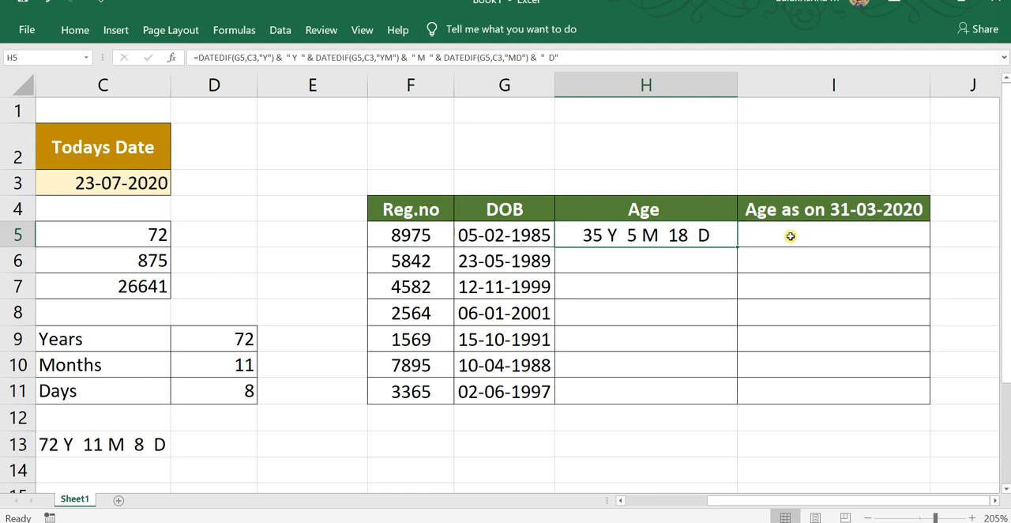
double_click(803, 236)
key(ctrl+v)
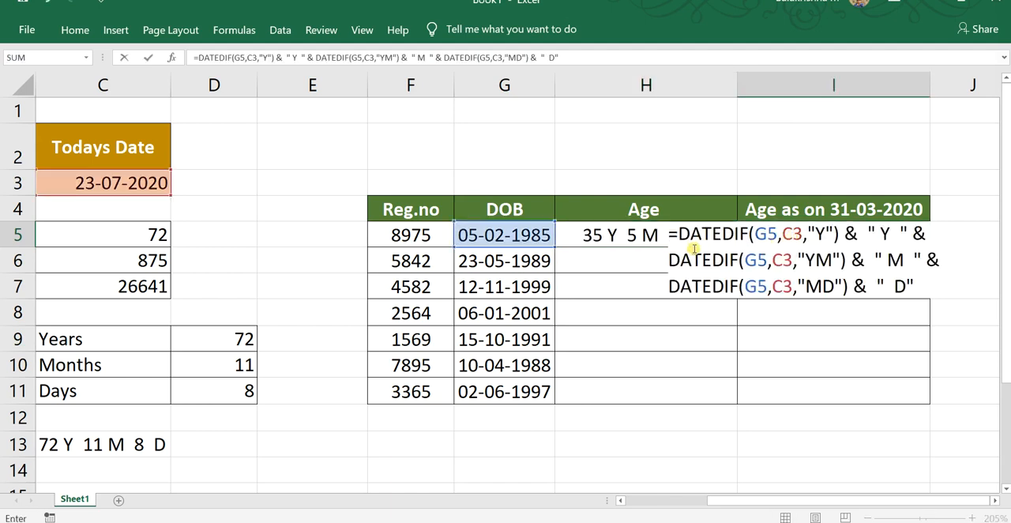
Replace C3 in the first DATEDIF of the I5 formula with DATE(2020,03,31.
double_click(790, 234)
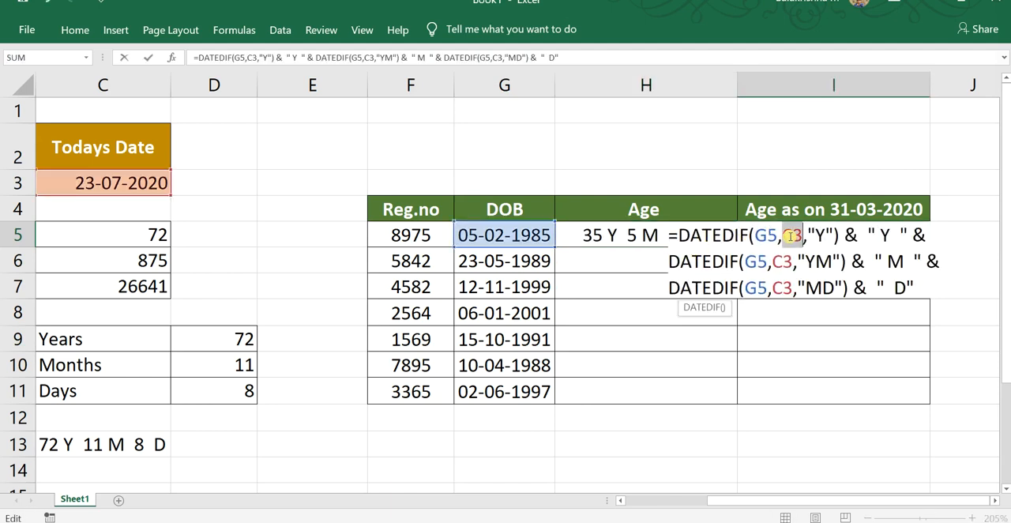
text(DATE)
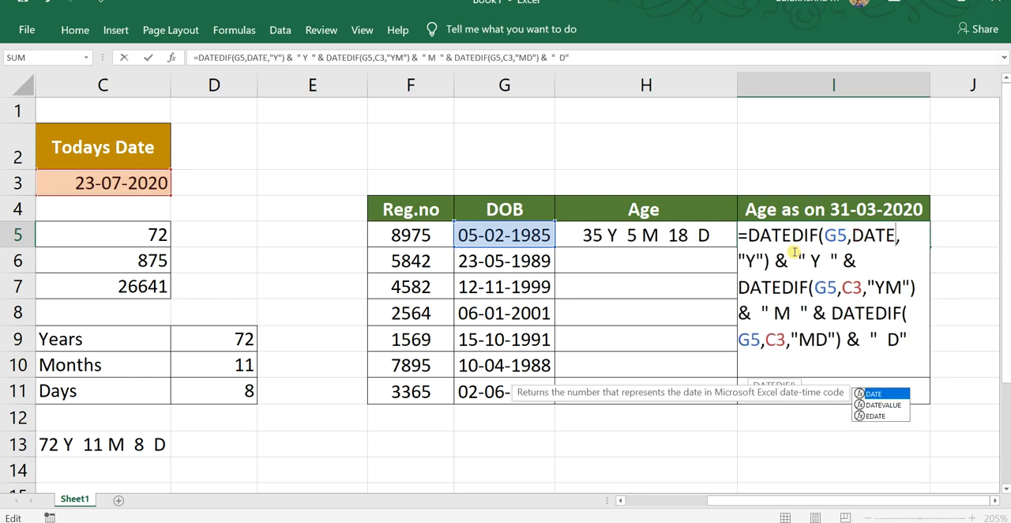
text(()
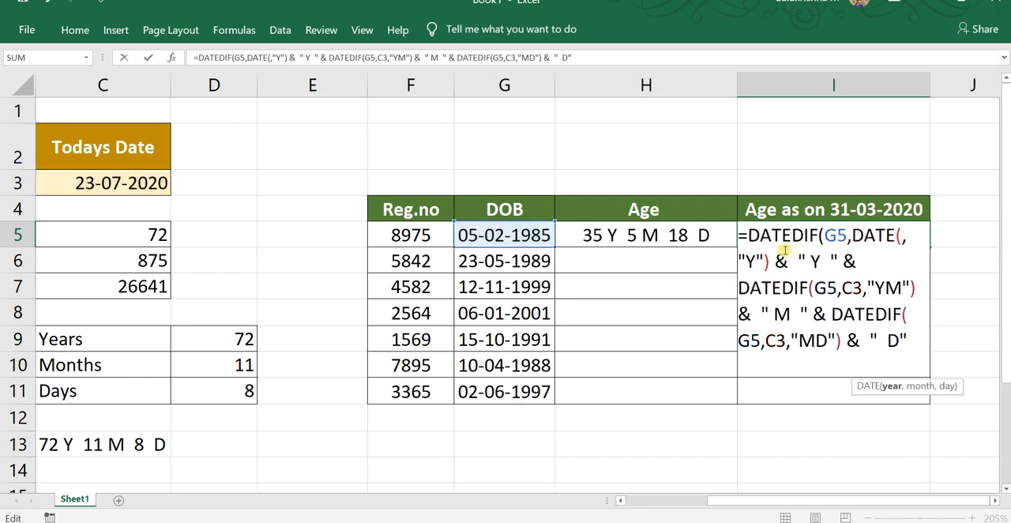
text(2020)
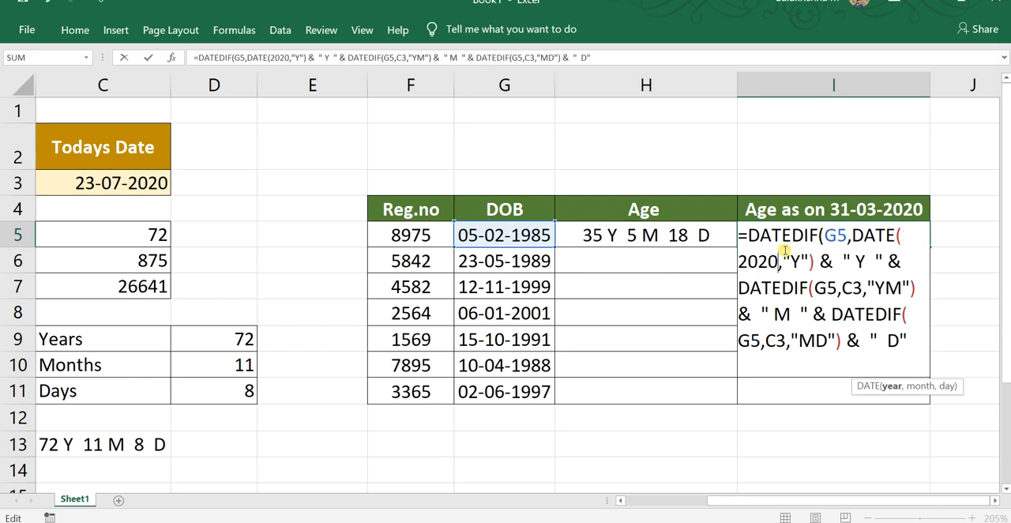
text(,)
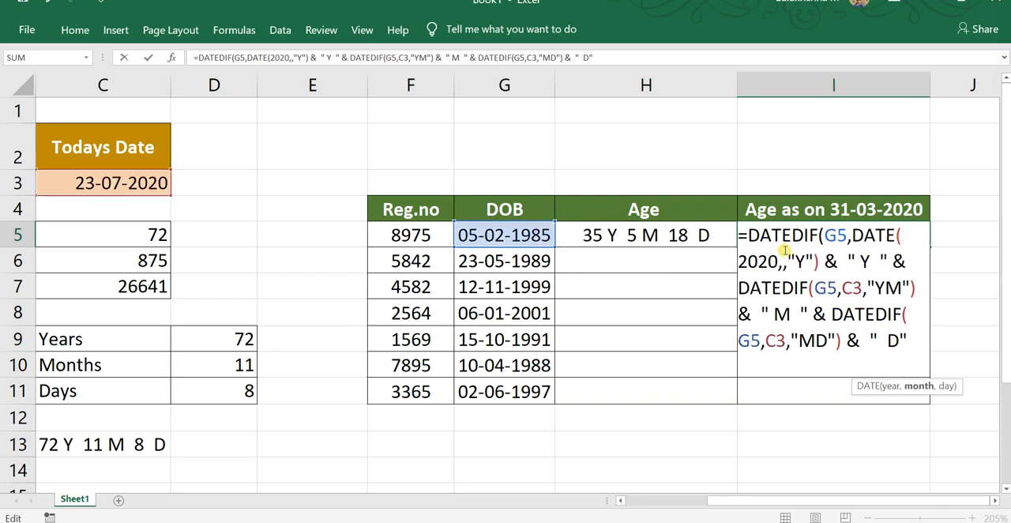
text(0)
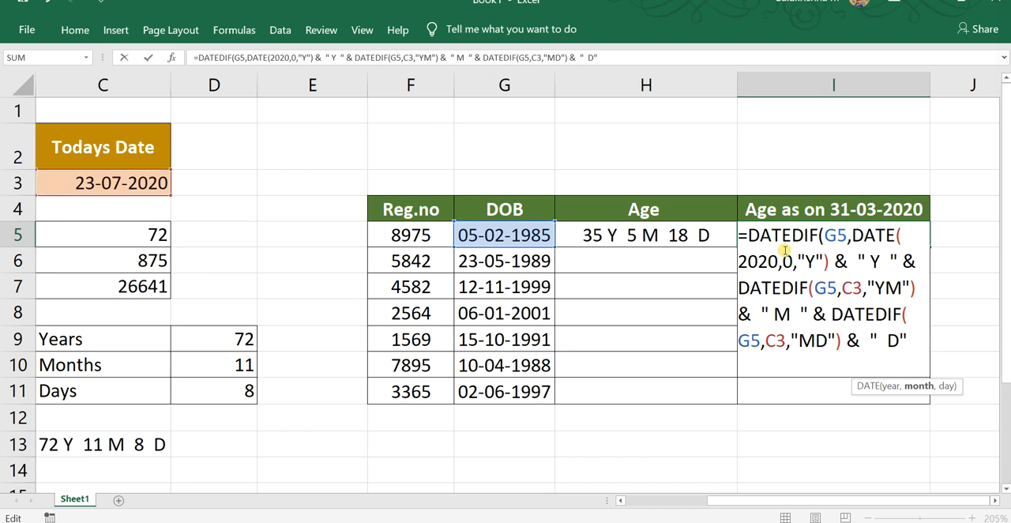
text(3)
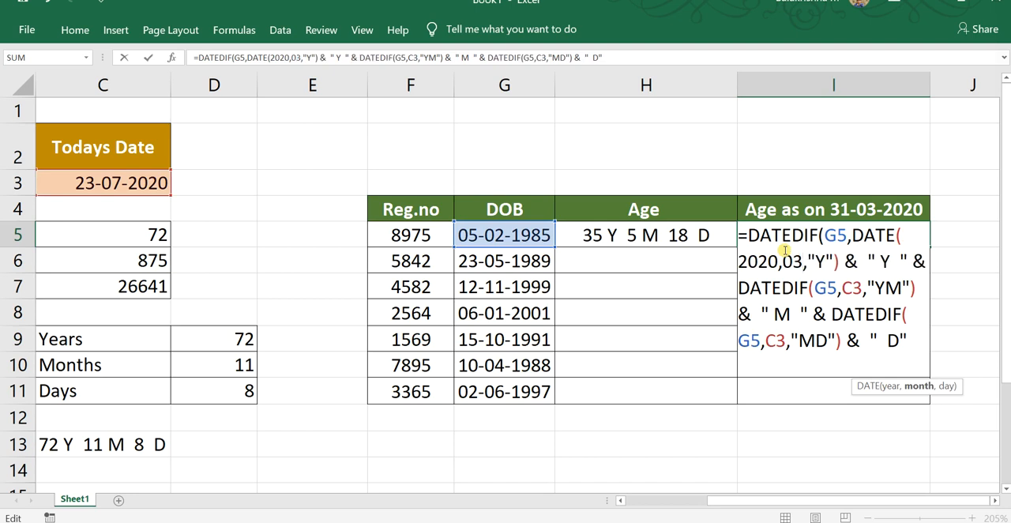
text(.)
key(BackSpace)
text(,)
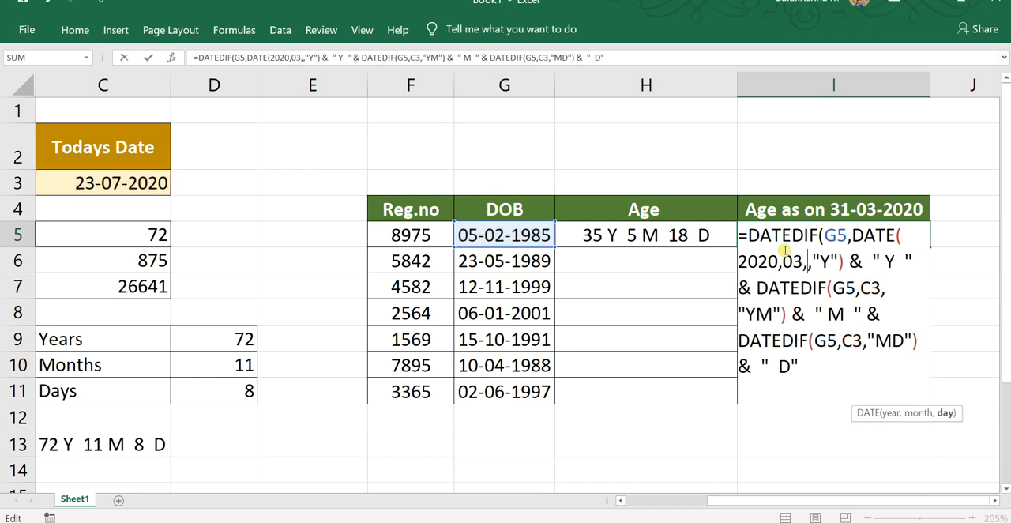
text(31)
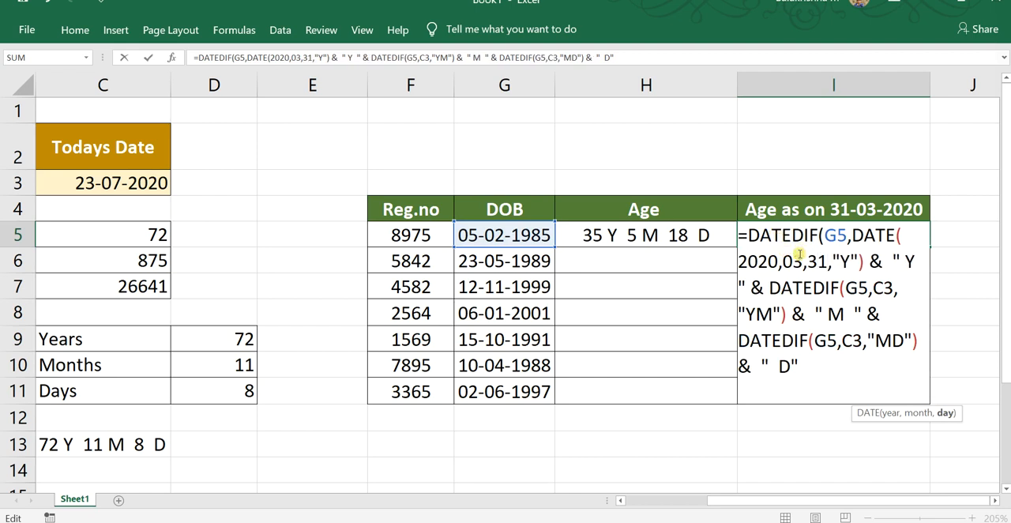
Replace C3 with DATE(2020,03,31) in the "YM" and "MD" parts of the I5 formula, close every DATE parenthesis and commit the formula.
drag(823, 262, 855, 235)
key(ctrl+c)
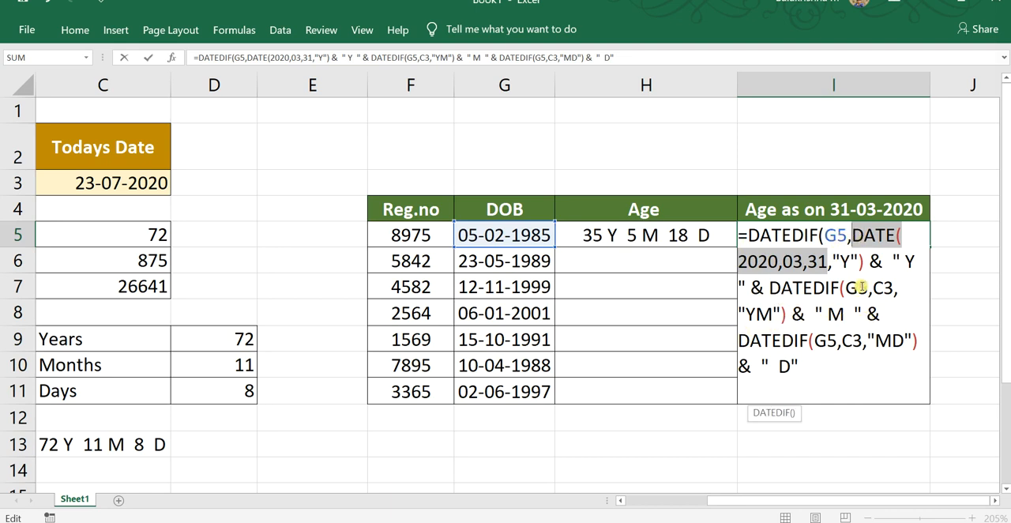
drag(877, 289, 890, 288)
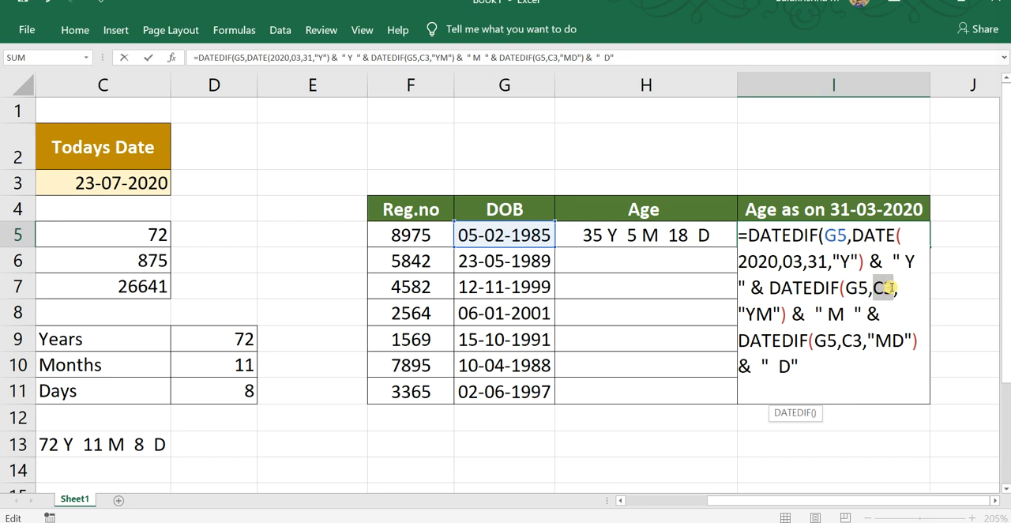
key(ctrl+v)
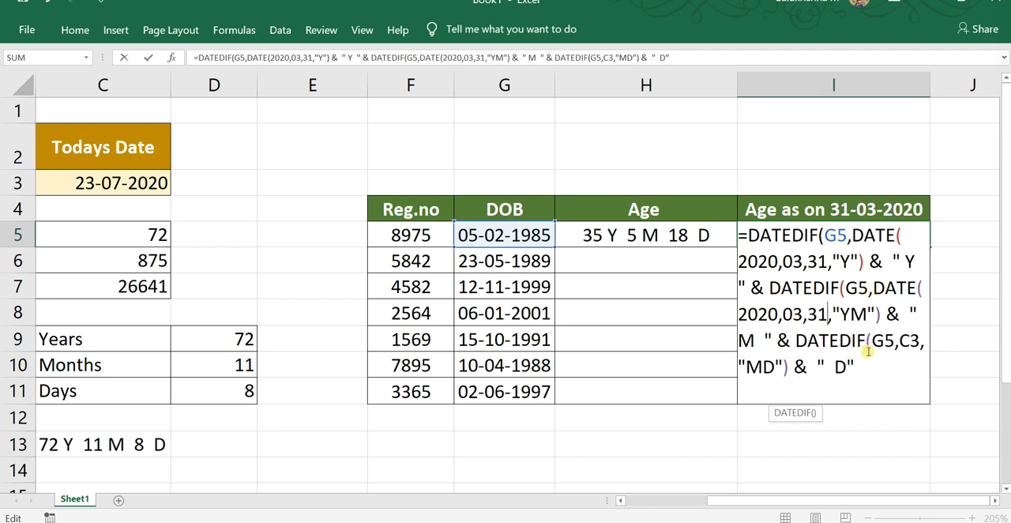
drag(902, 338, 911, 344)
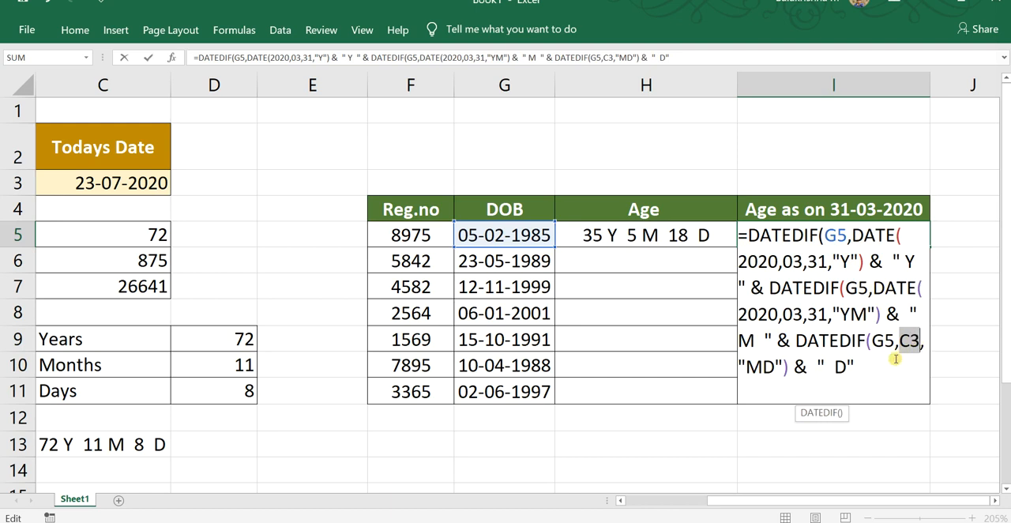
key(ctrl+v)
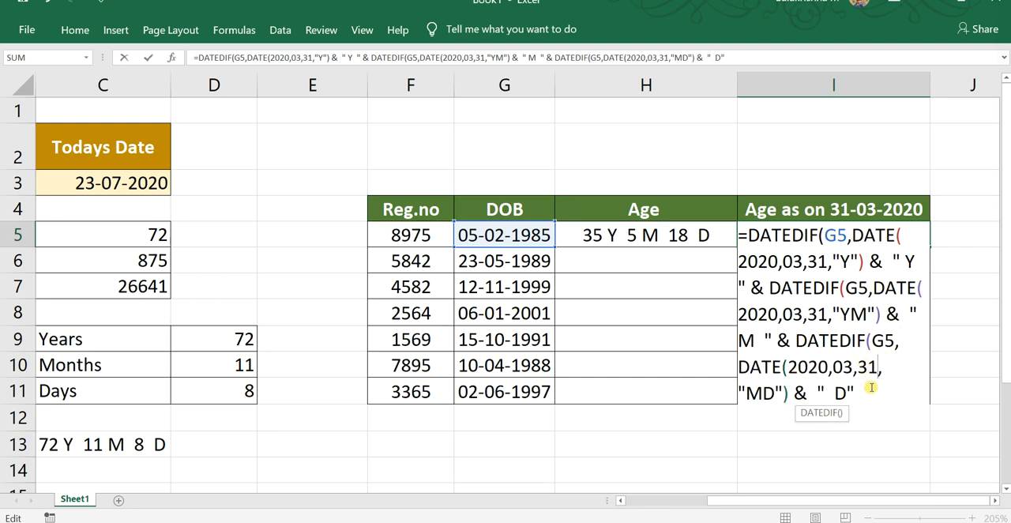
text())
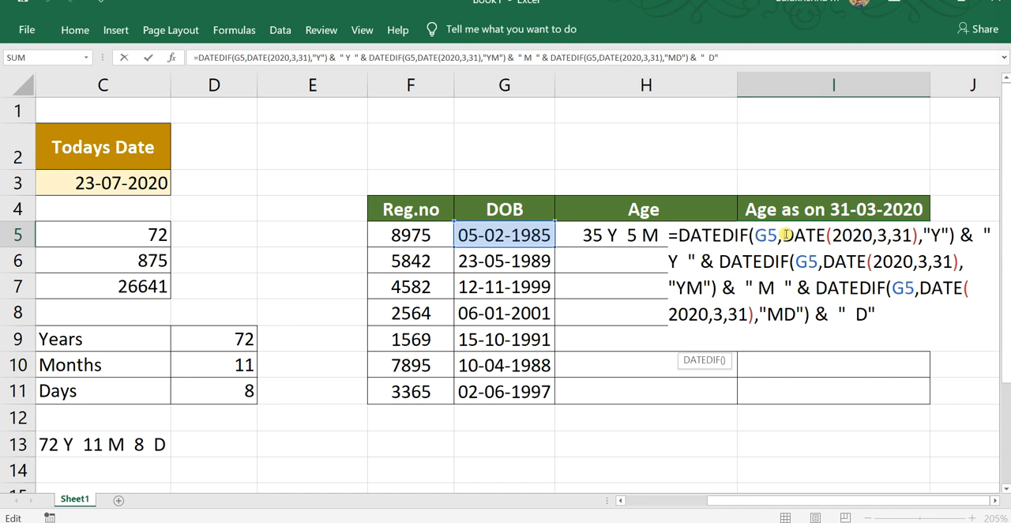
drag(785, 235, 917, 236)
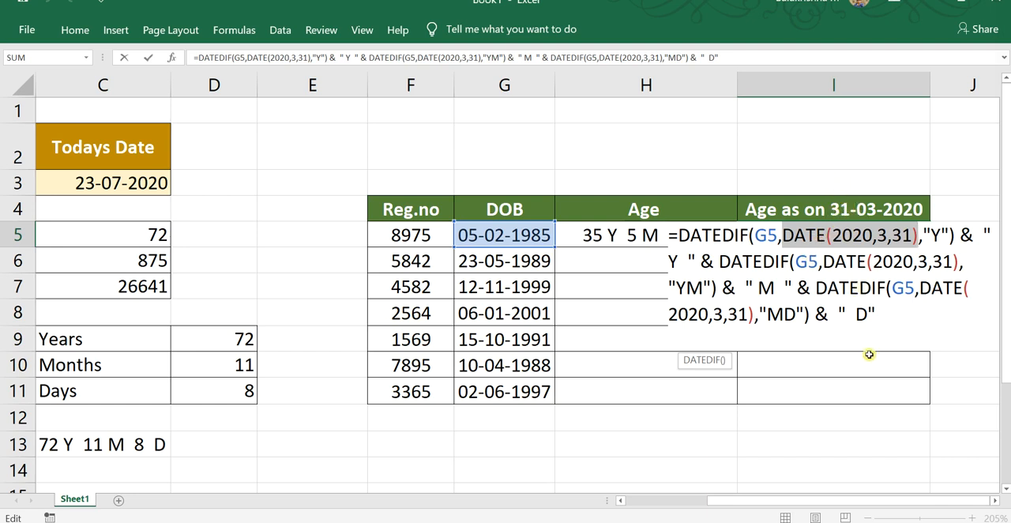
key(Return)
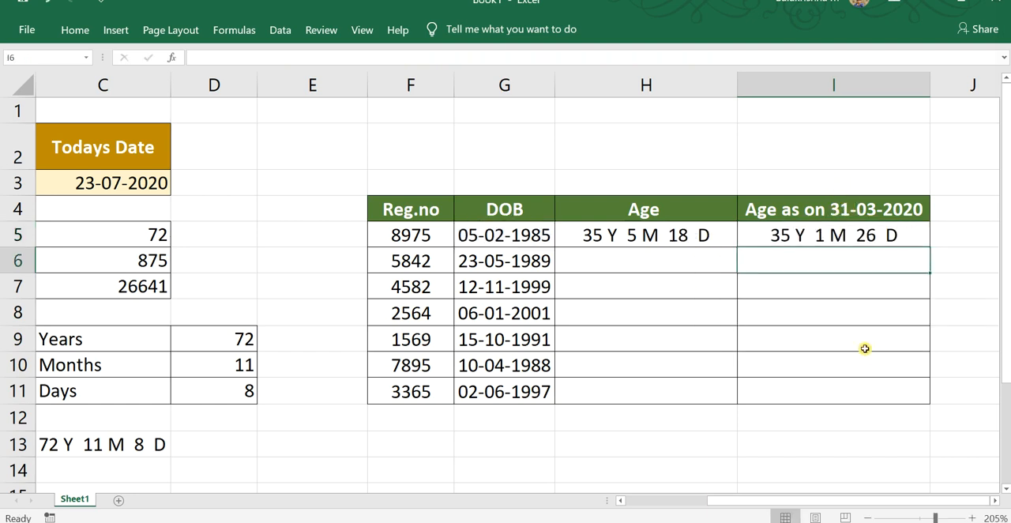
Fill the I5 formula down through I11 in the Age as on 31-03-2020 column.
click(826, 232)
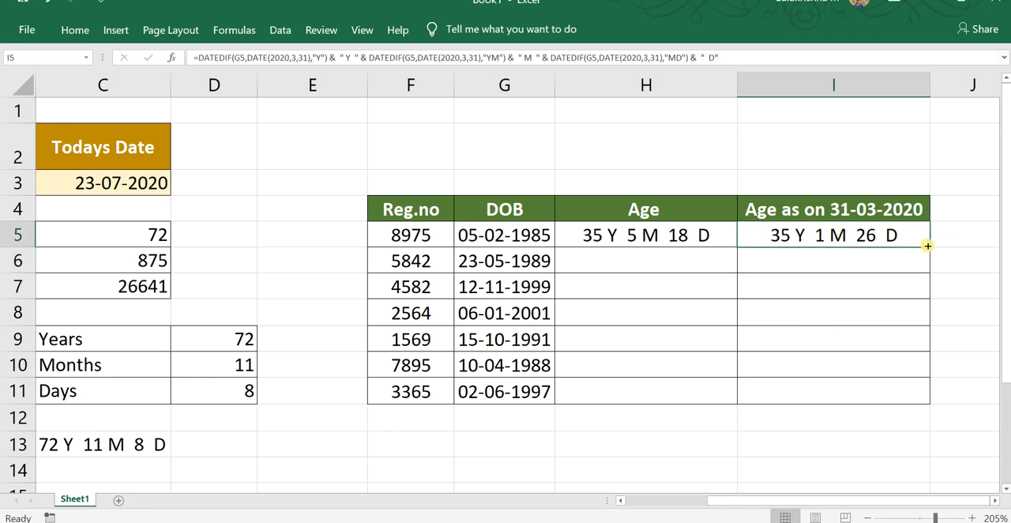
drag(930, 245, 928, 395)
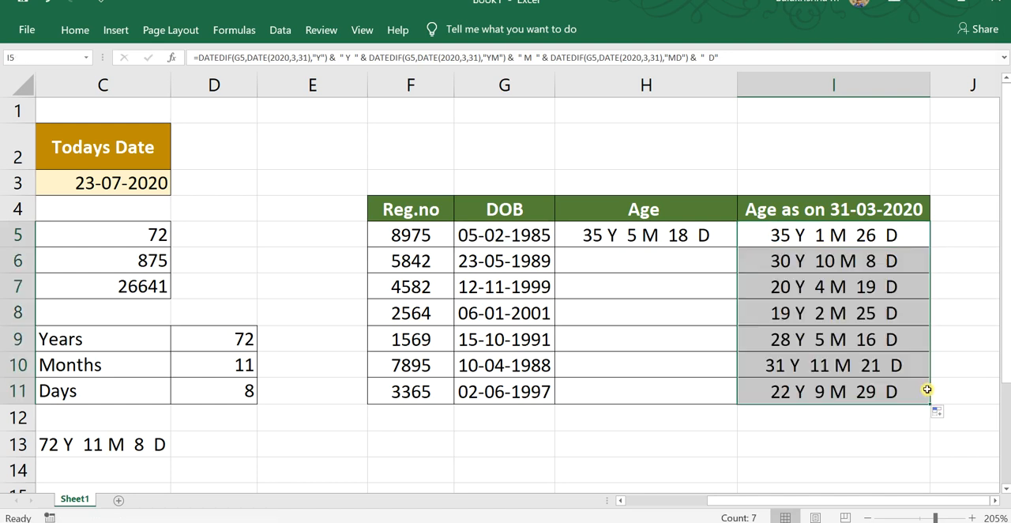
key(ctrl+z)
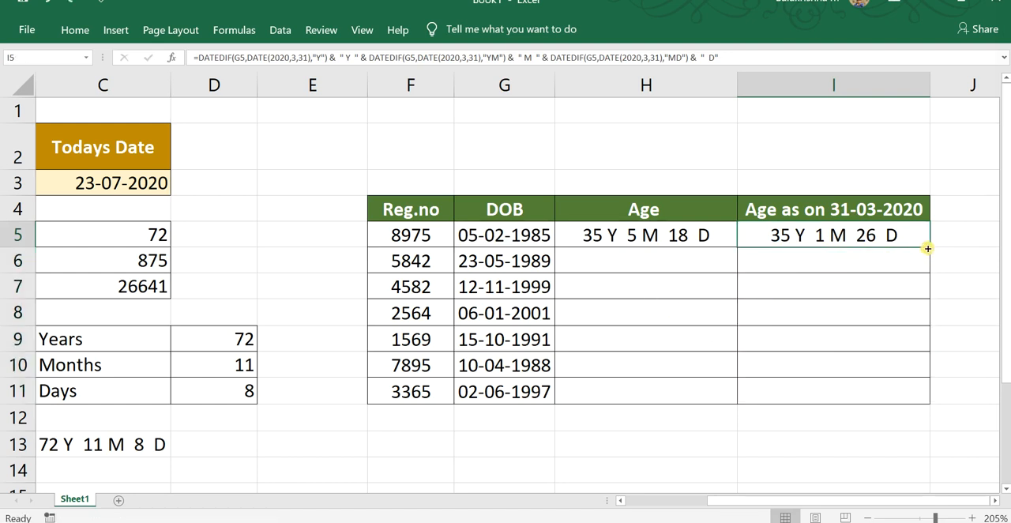
scroll(598, 276, down, 1)
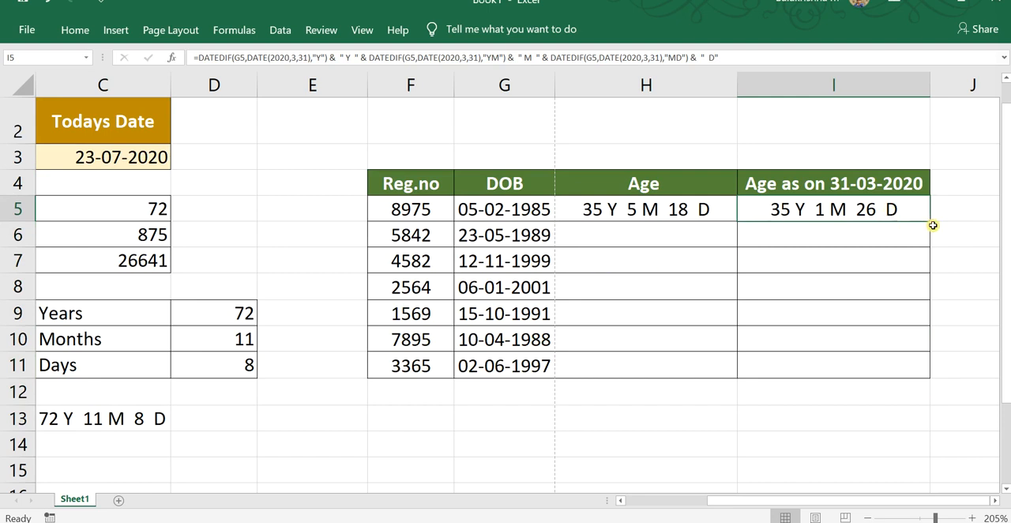
drag(933, 225, 932, 378)
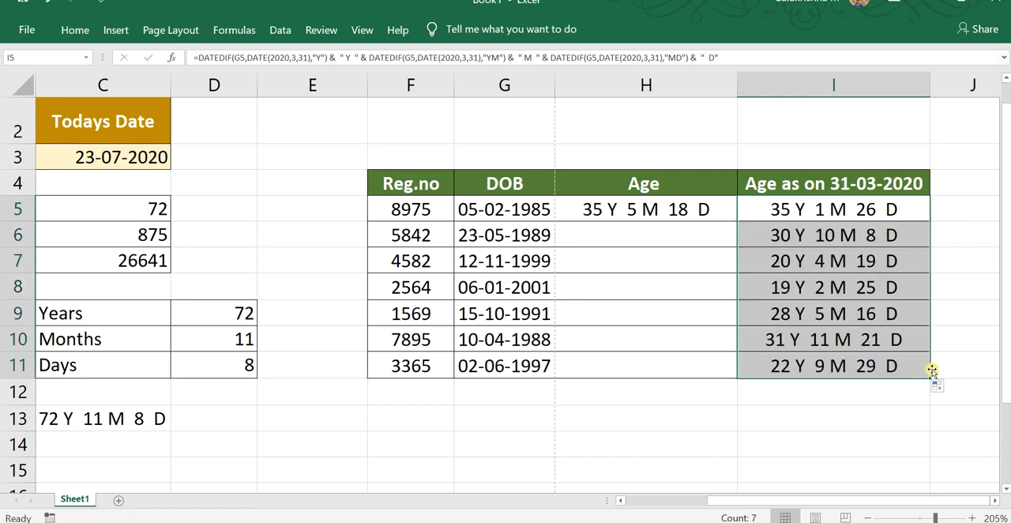
Examine the copied formula in I6 and its DATE(2020,3,31) argument, leaving the formula unedited.
click(824, 234)
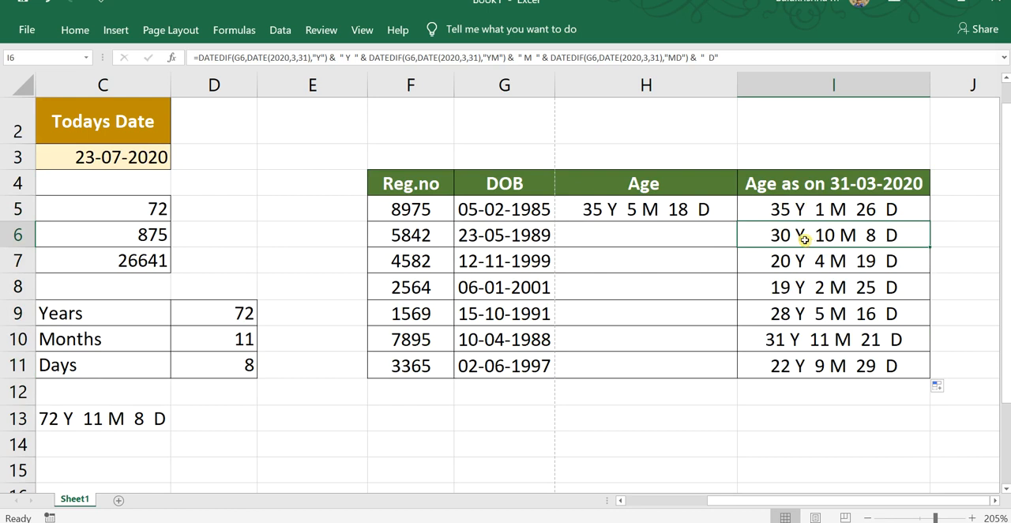
double_click(804, 238)
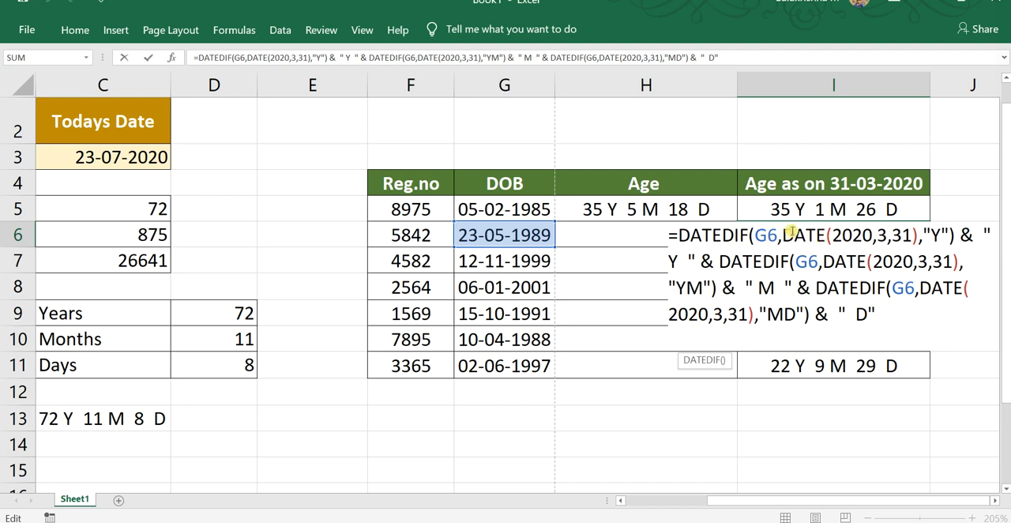
drag(783, 235, 909, 235)
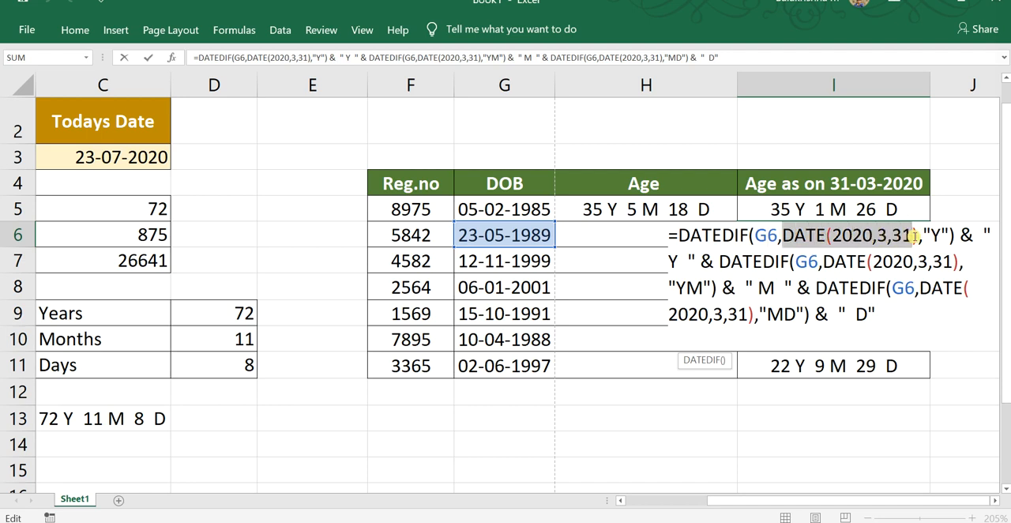
click(852, 130)
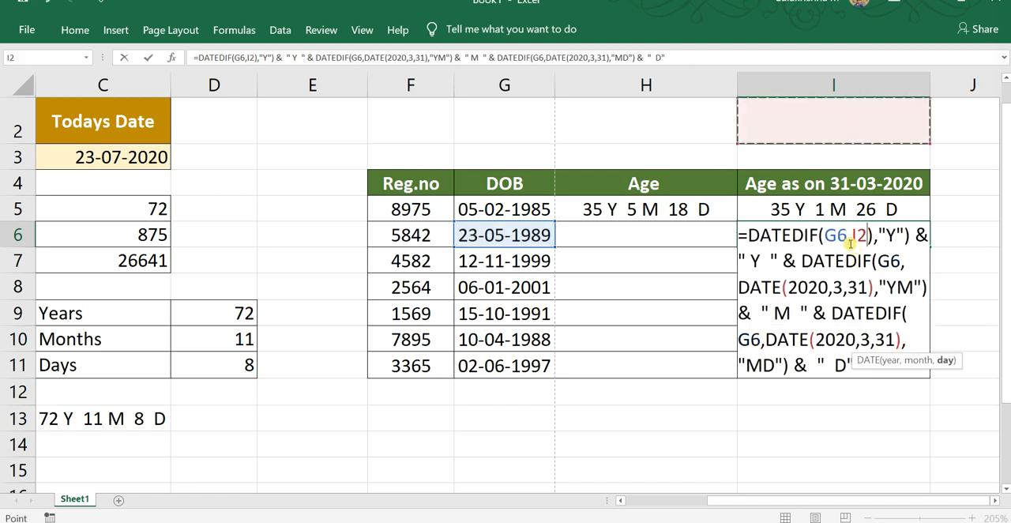
key(Escape)
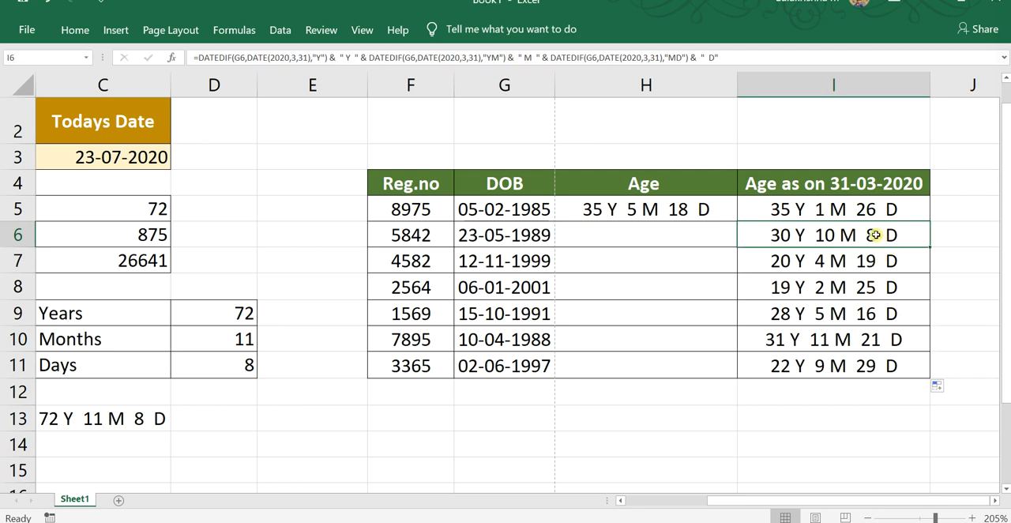
Try to fill the H5 age formula down through H11 with C3 as a relative reference.
click(704, 212)
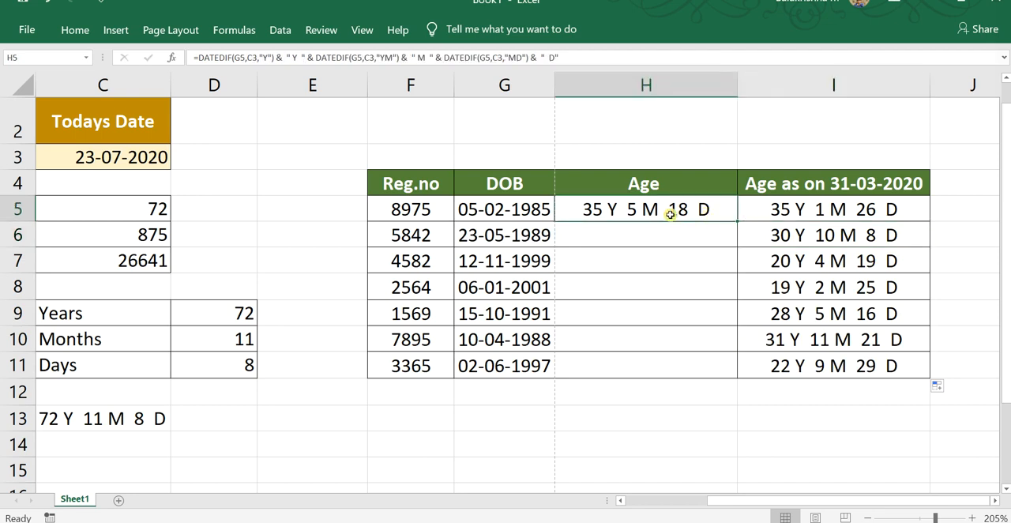
double_click(669, 211)
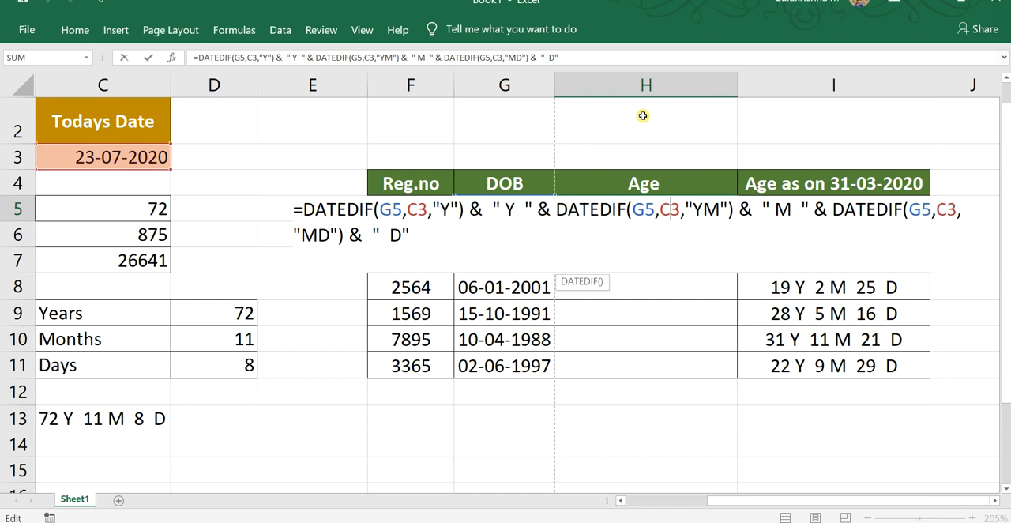
key(ctrl+Return)
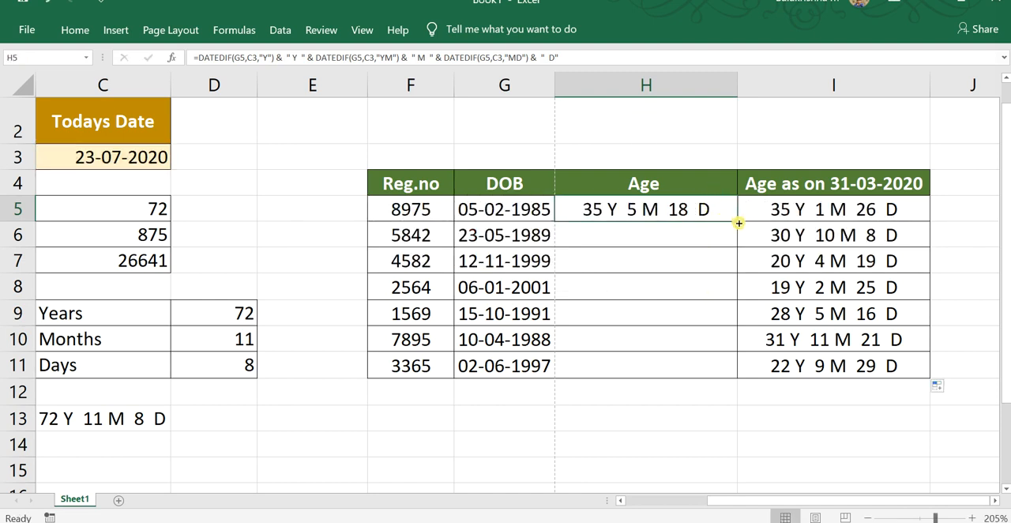
drag(737, 223, 732, 372)
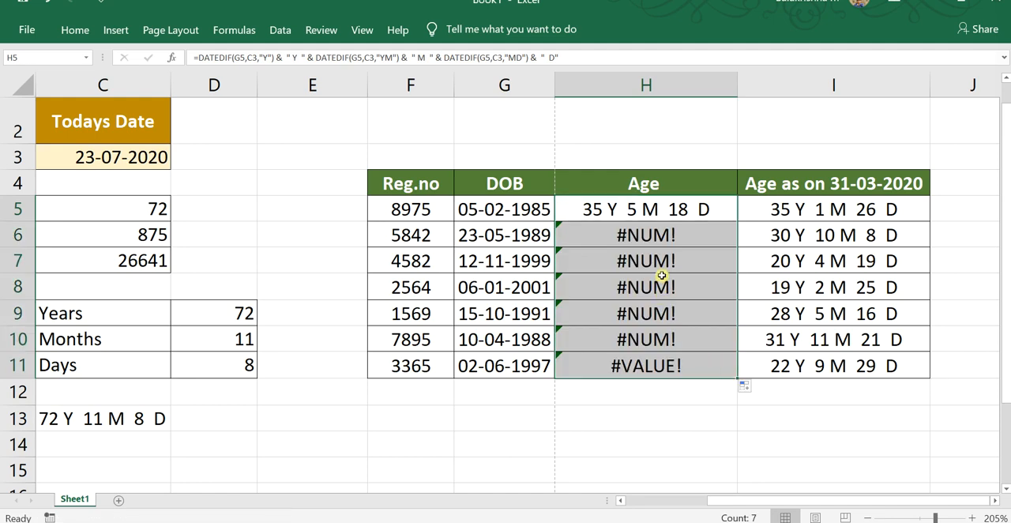
Compare the end-date arguments in the formulas of I5, H6 and H5.
click(832, 241)
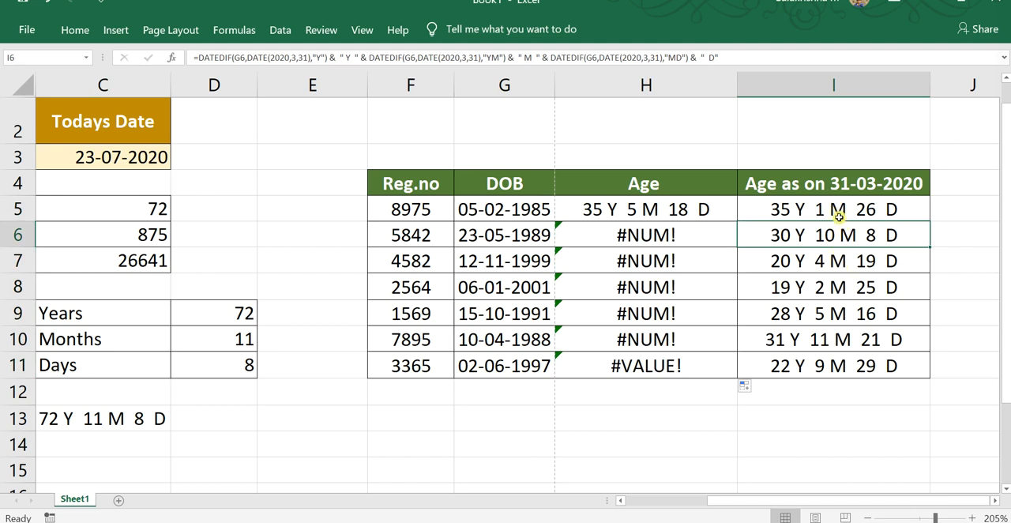
click(838, 210)
double_click(838, 210)
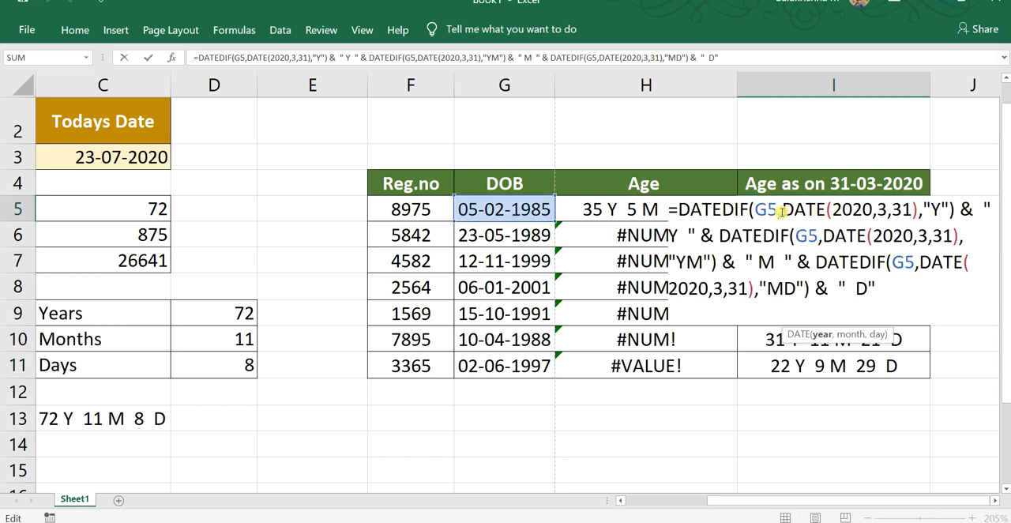
drag(781, 210, 918, 210)
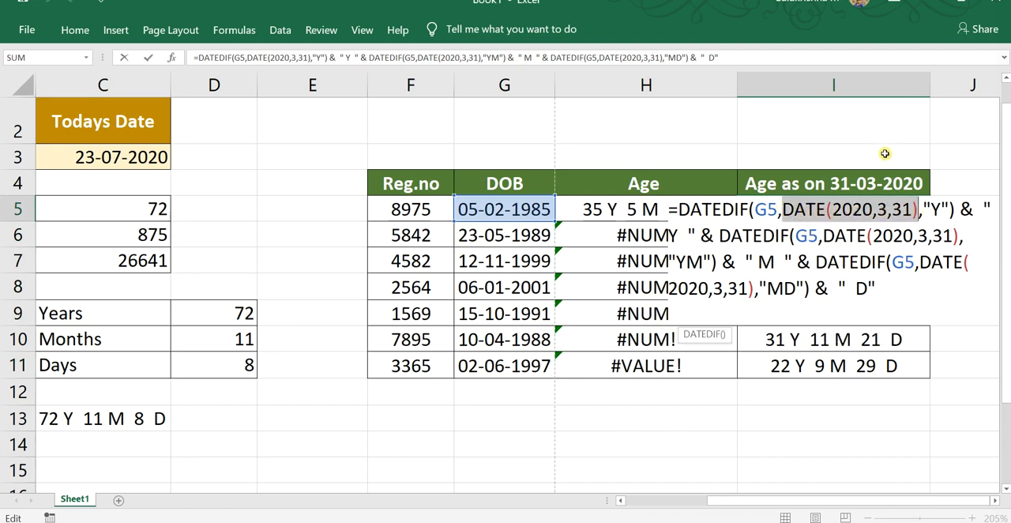
key(Return)
click(660, 235)
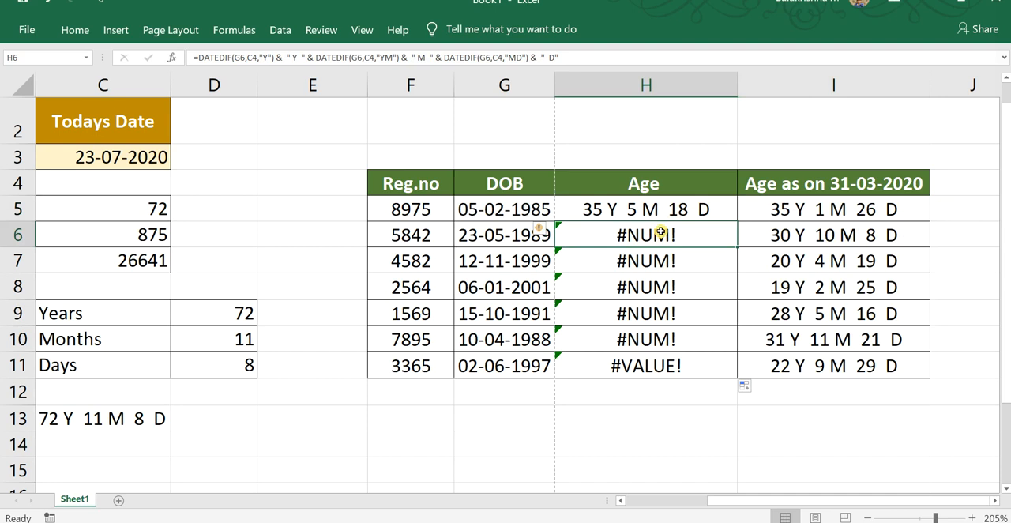
double_click(662, 210)
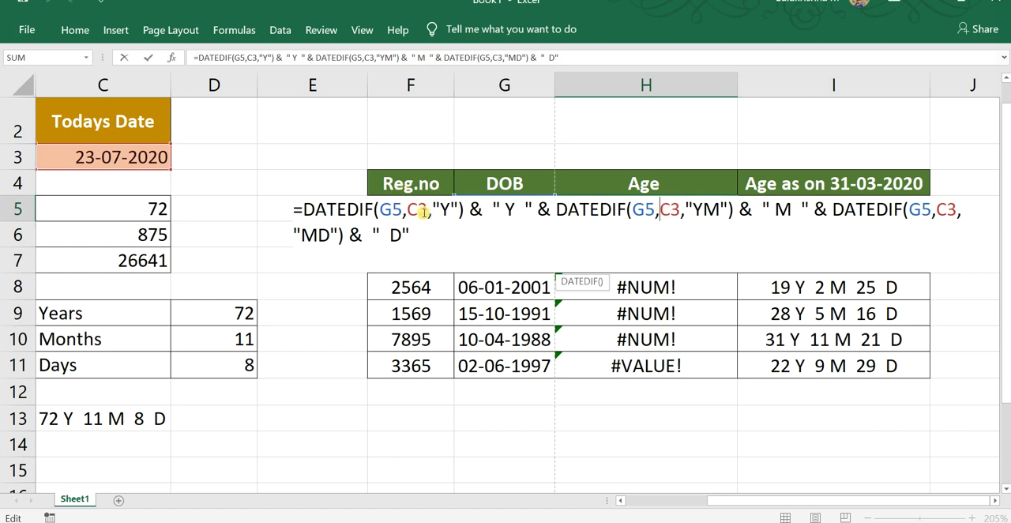
key(Escape)
Make the C3 reference absolute as $C$3 in all three DATEDIF parts of the H5 formula and commit it.
double_click(638, 214)
click(416, 209)
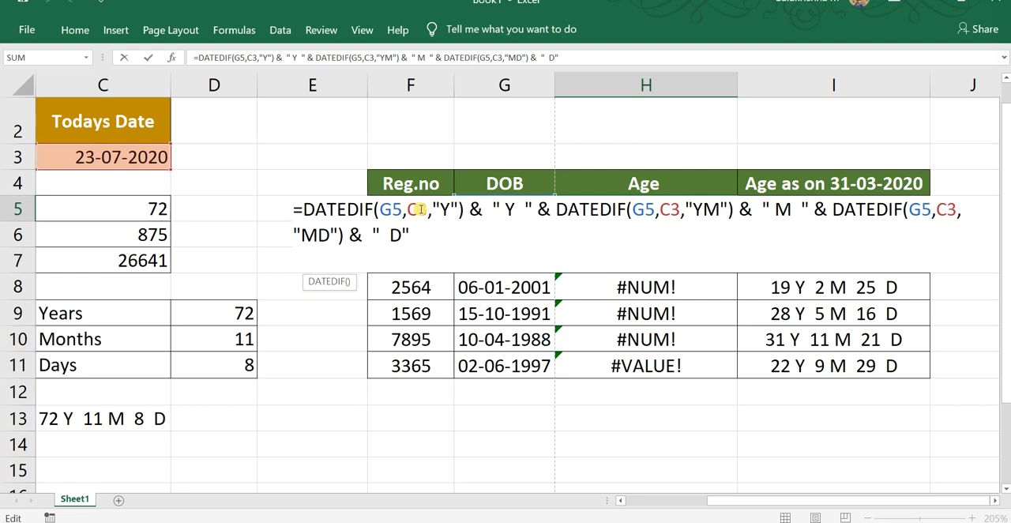
key(F4)
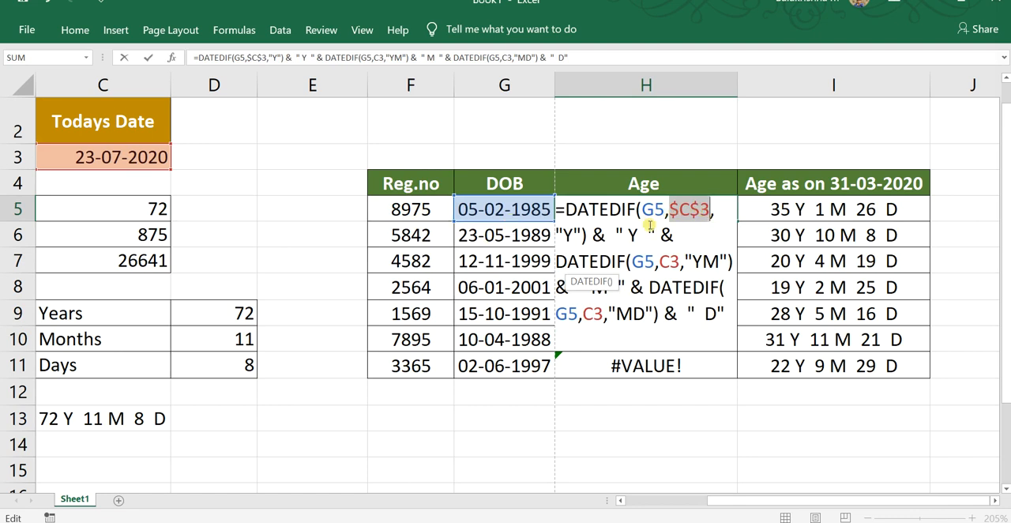
click(669, 262)
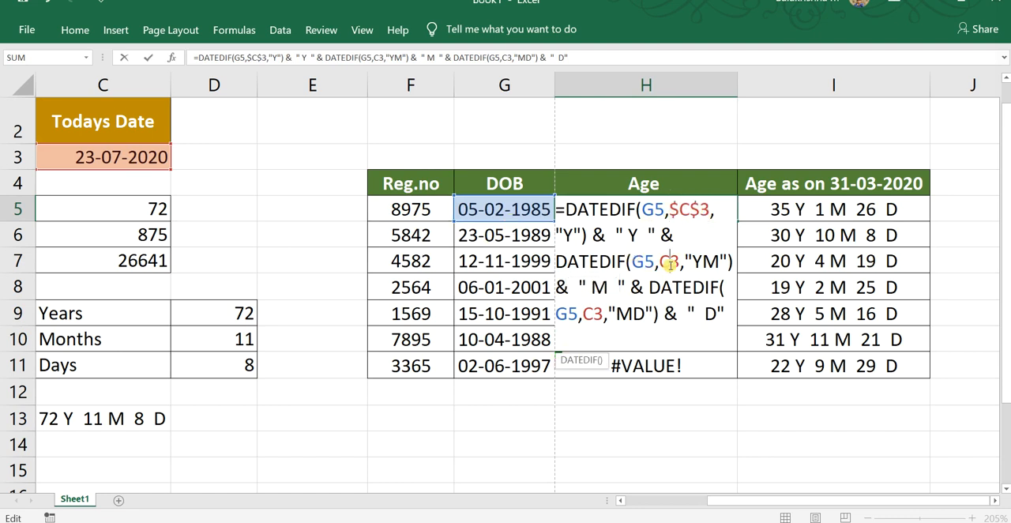
key(F4)
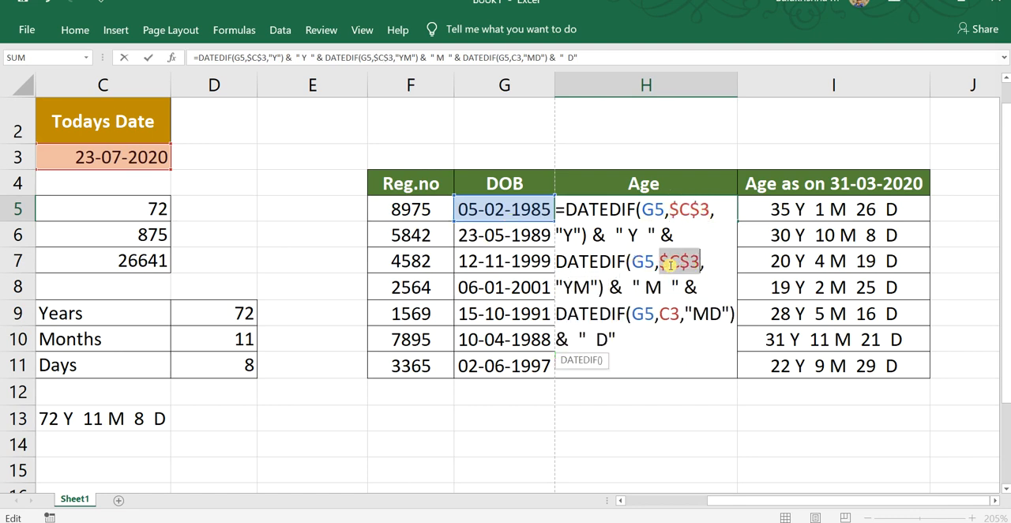
click(669, 314)
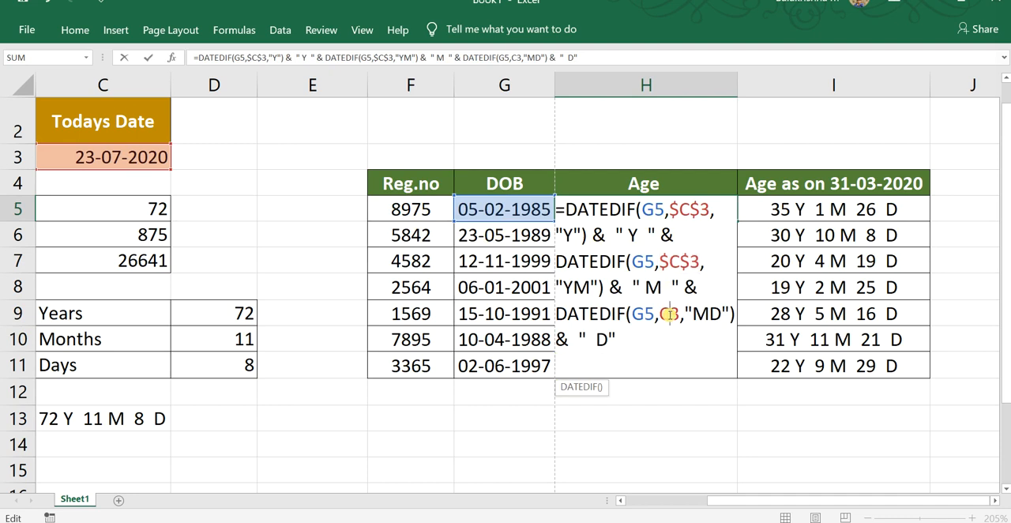
key(F4)
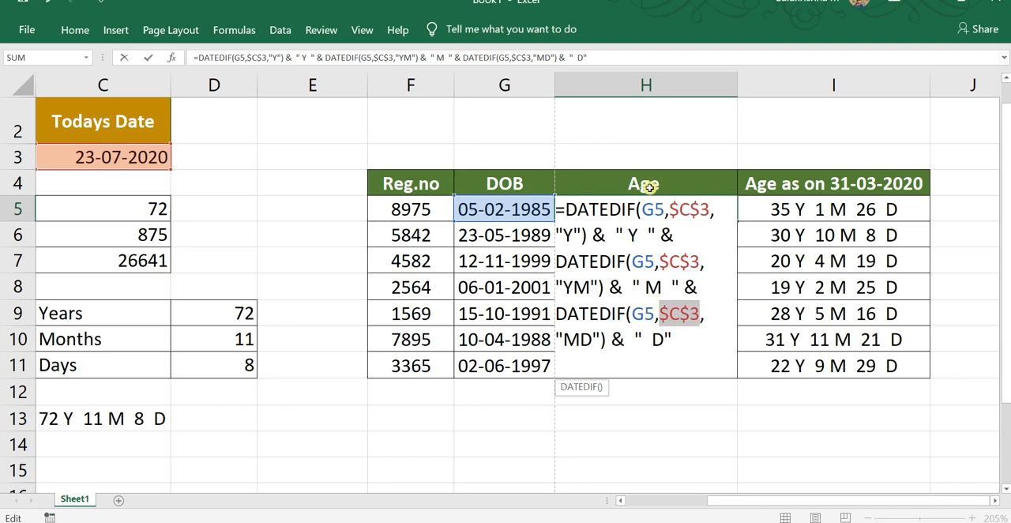
click(651, 211)
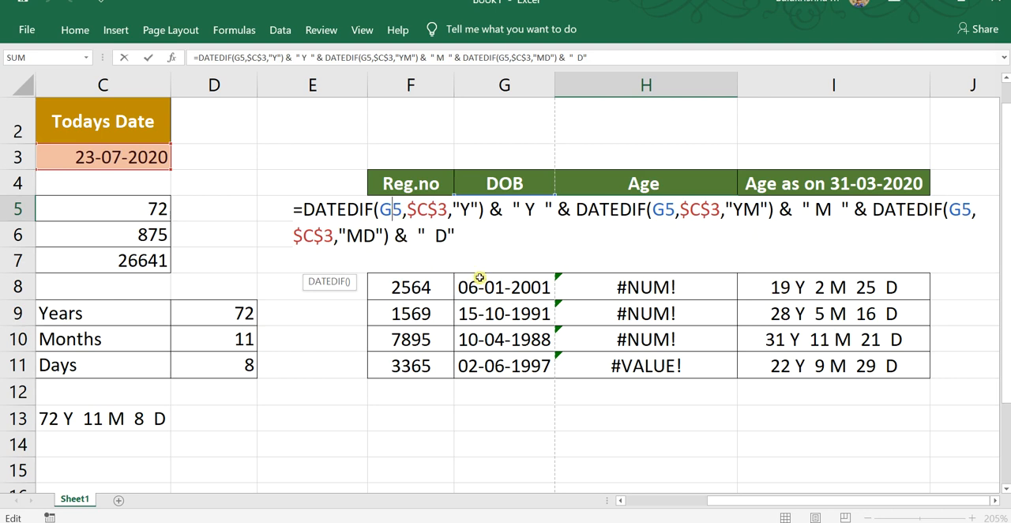
key(ctrl+Return)
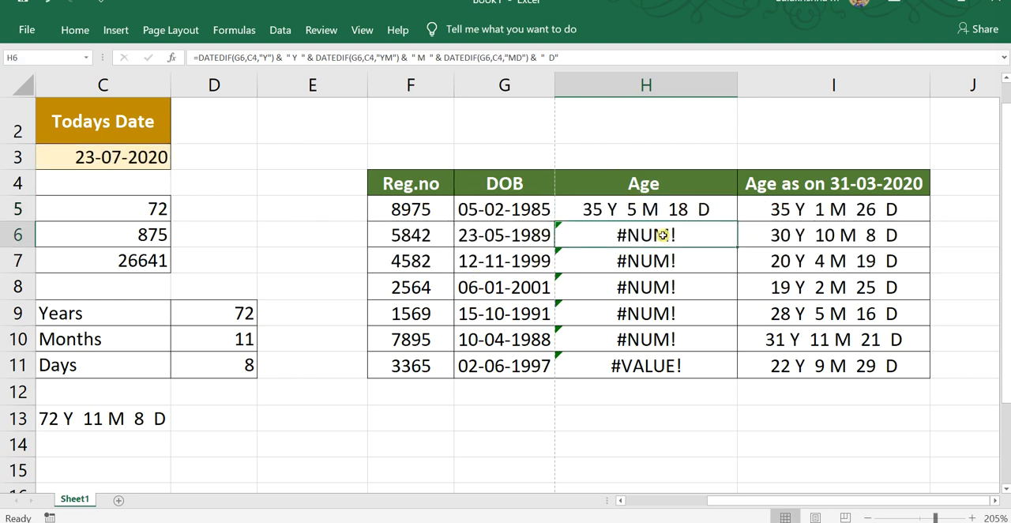
Fill the H5 formula down through H11 in the Age column and check the references in H6 and H7.
drag(737, 221, 721, 366)
click(651, 270)
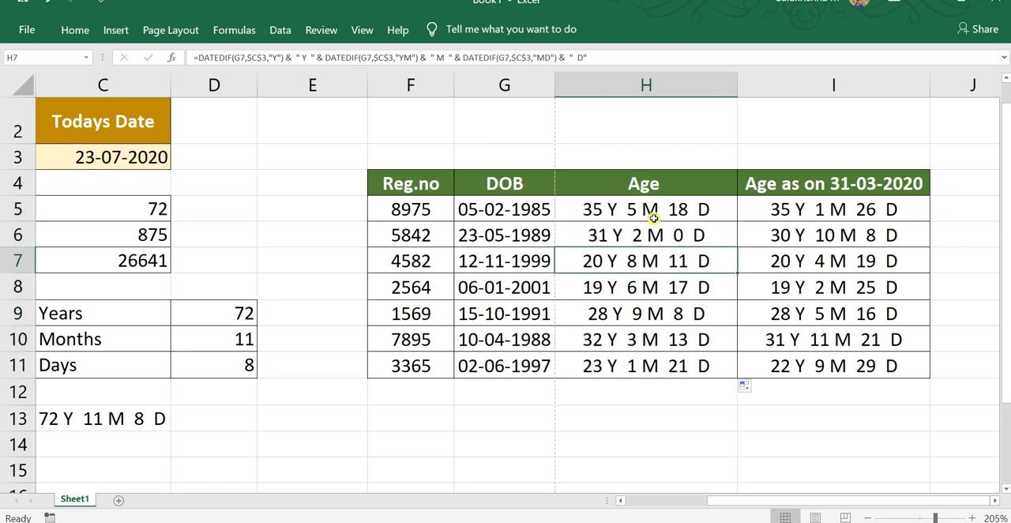
double_click(660, 240)
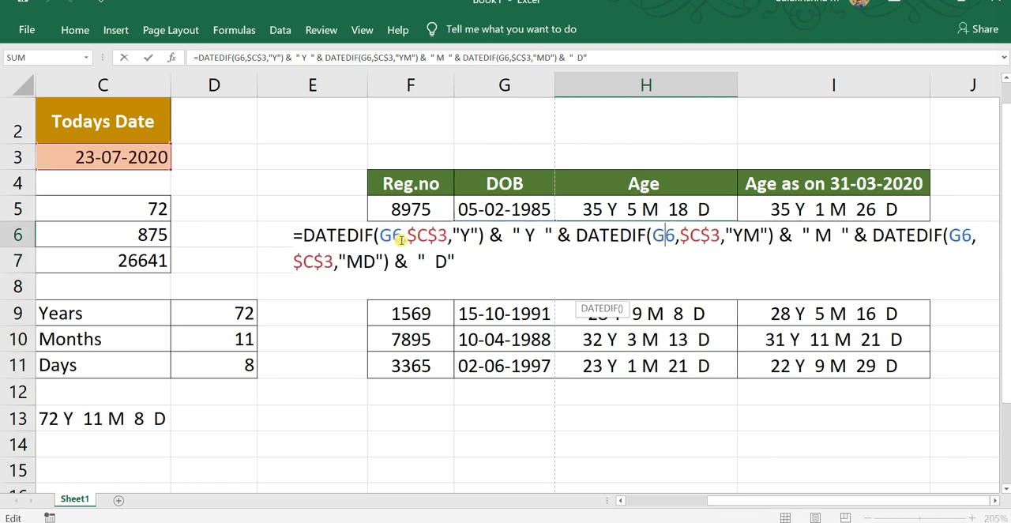
key(Escape)
double_click(589, 259)
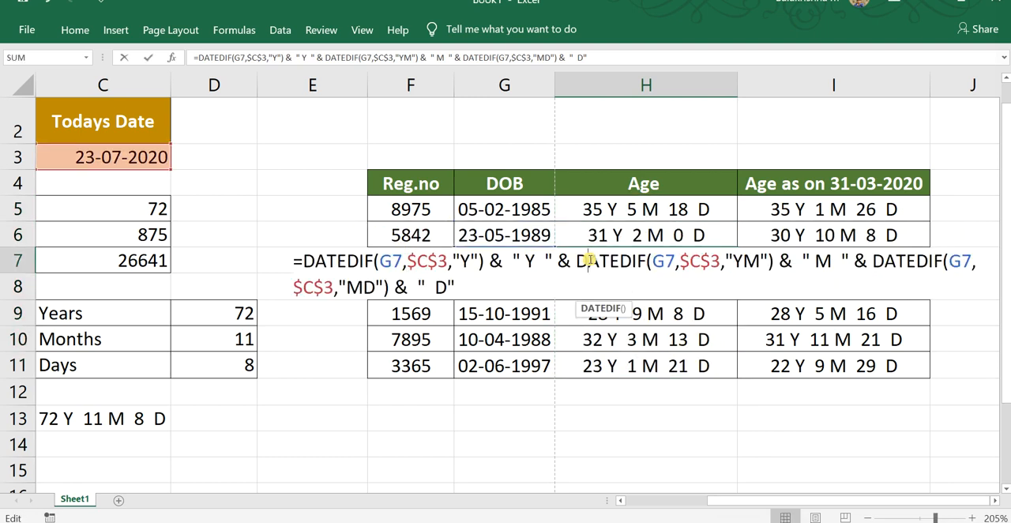
key(Escape)
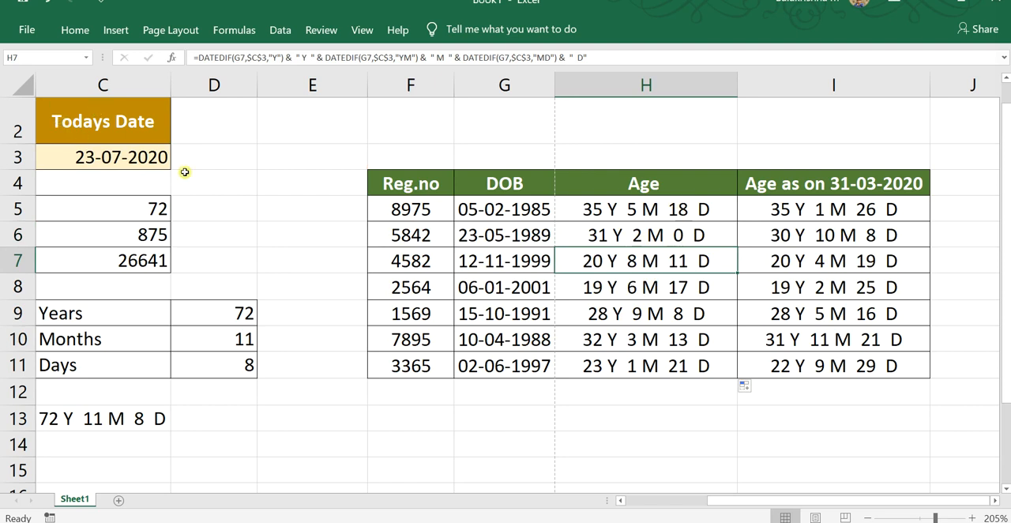
scroll(754, 469, down, 1)
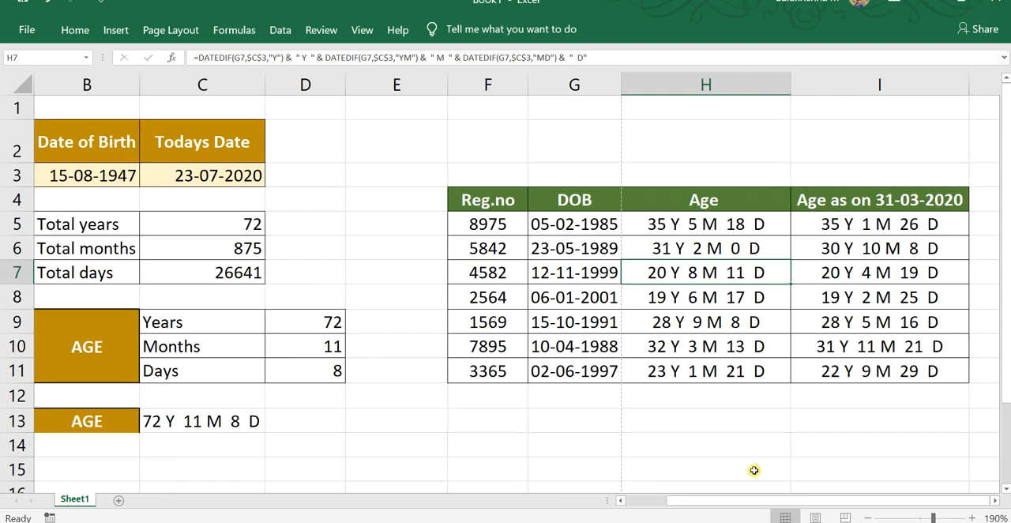